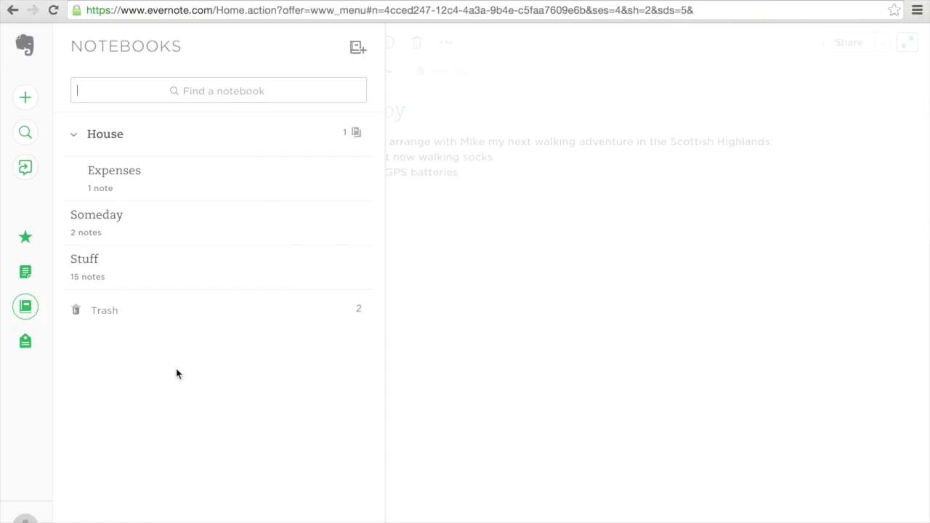
Open the Car Service Due note from the full 18-note list
{"action": "left_click", "coordinate": [26, 286]}
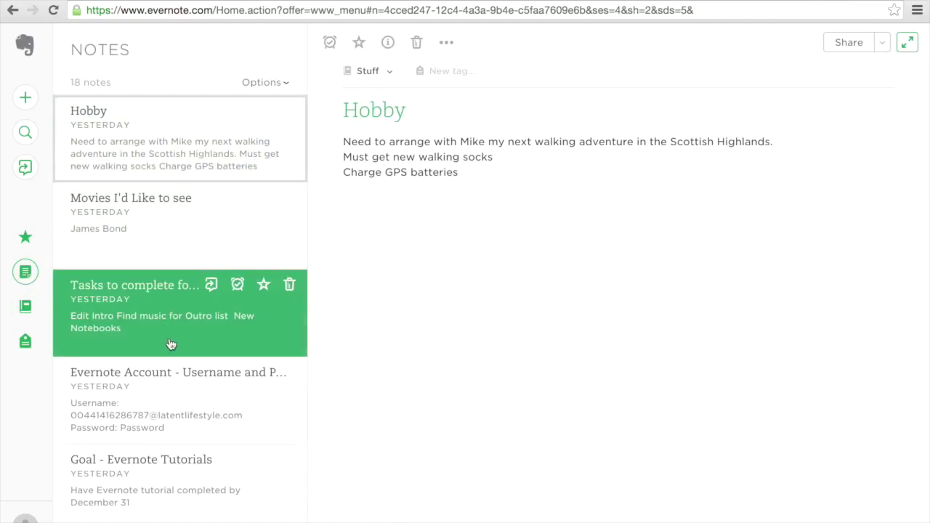
{"action": "scroll", "coordinate": [171, 344], "scroll_direction": "down", "scroll_amount": 5}
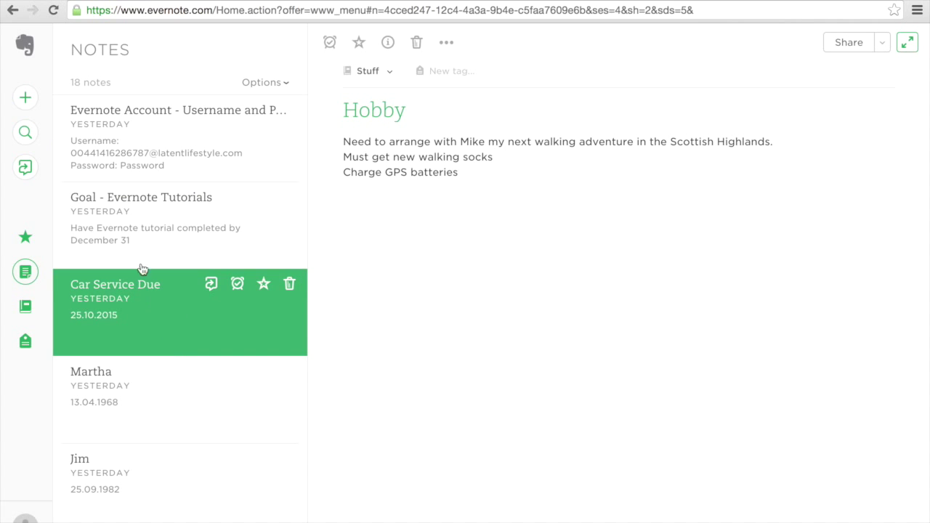
{"action": "scroll", "coordinate": [159, 405], "scroll_direction": "down", "scroll_amount": 2}
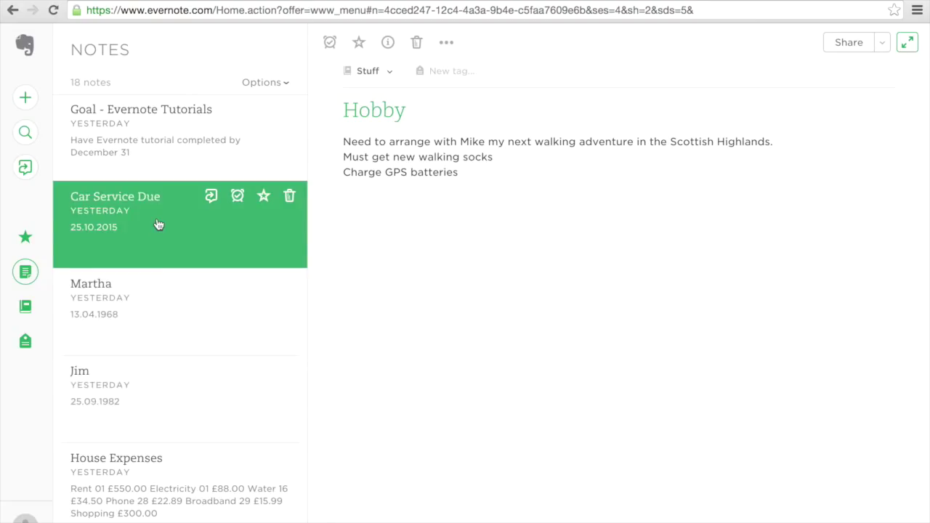
{"action": "left_click", "coordinate": [159, 225]}
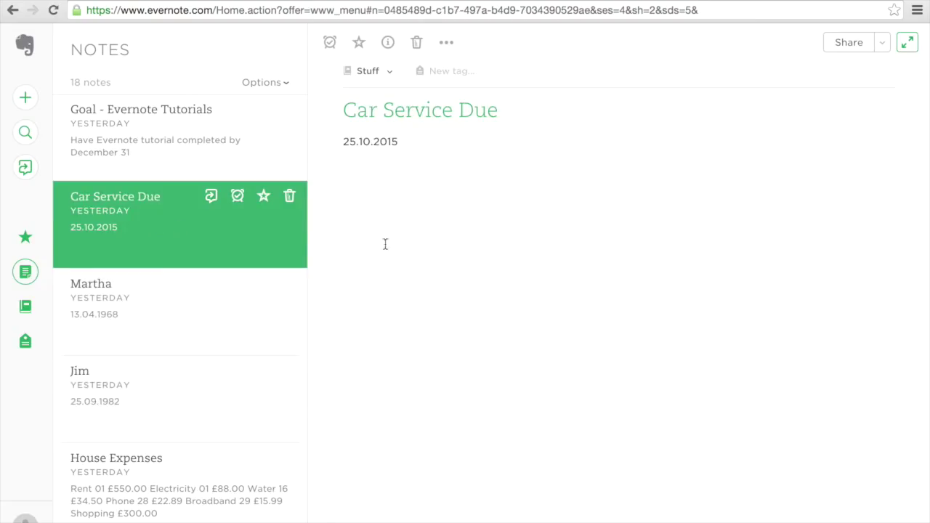
Add the tags Urgent, Car and Servicing to the Car Service Due note
{"action": "left_click", "coordinate": [450, 67]}
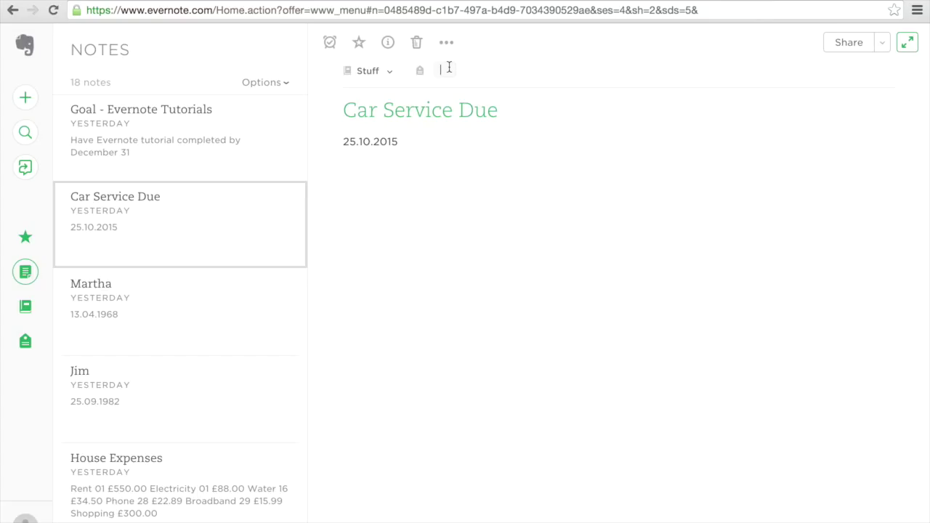
{"action": "type", "text": "Urgent"}
{"action": "key", "text": "Return"}
{"action": "type", "text": "Car"}
{"action": "key", "text": "Return"}
{"action": "type", "text": "Servicing"}
{"action": "key", "text": "Return"}
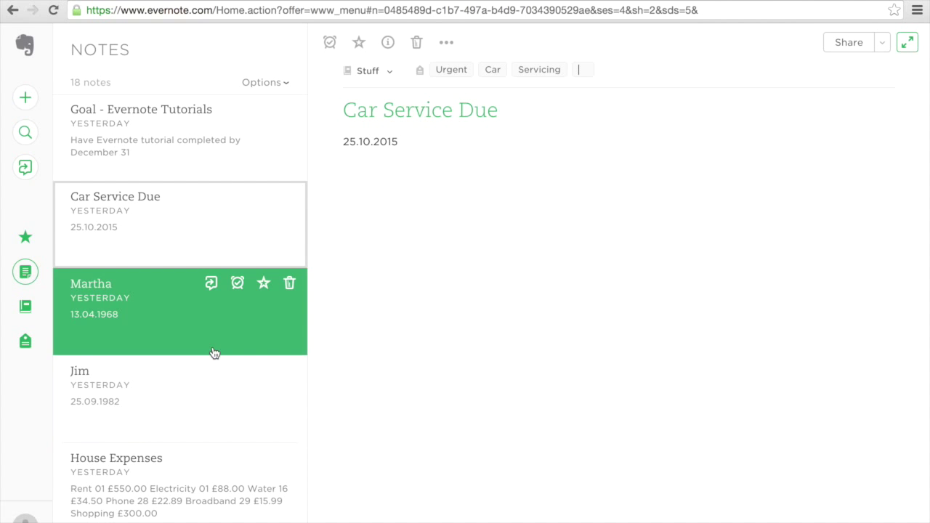
{"action": "scroll", "coordinate": [212, 353], "scroll_direction": "up", "scroll_amount": 1}
{"action": "scroll", "coordinate": [212, 352], "scroll_direction": "up", "scroll_amount": 5}
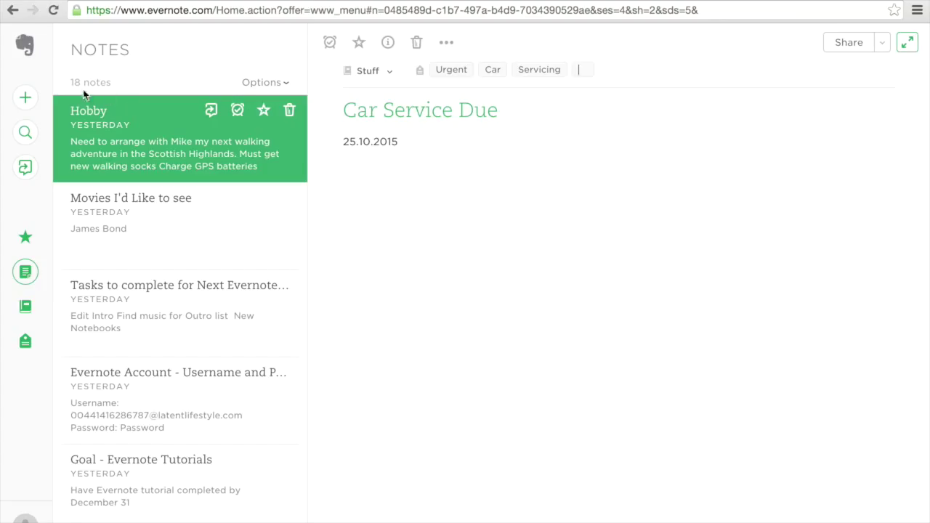
Create and save a note 'Insurance details for Car' with body 'Here are my details...'
{"action": "left_click", "coordinate": [26, 97]}
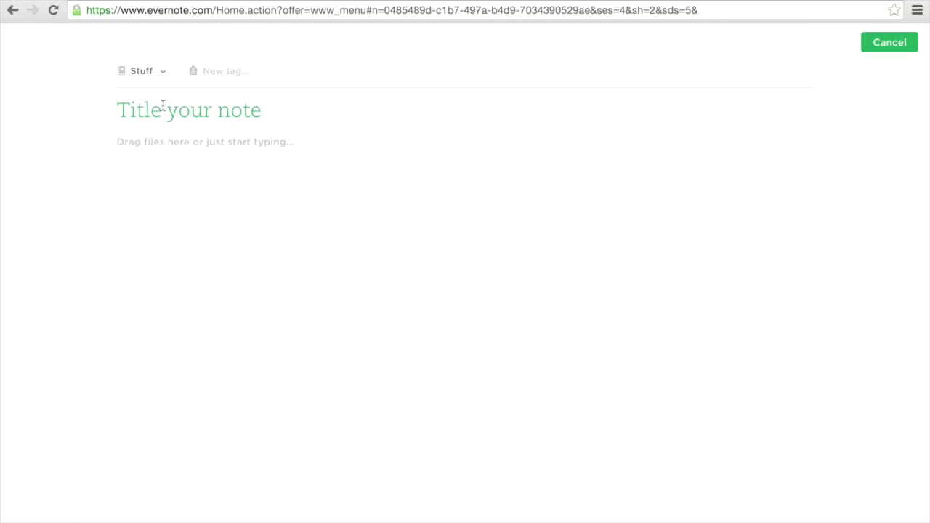
{"action": "type", "text": "Insu"}
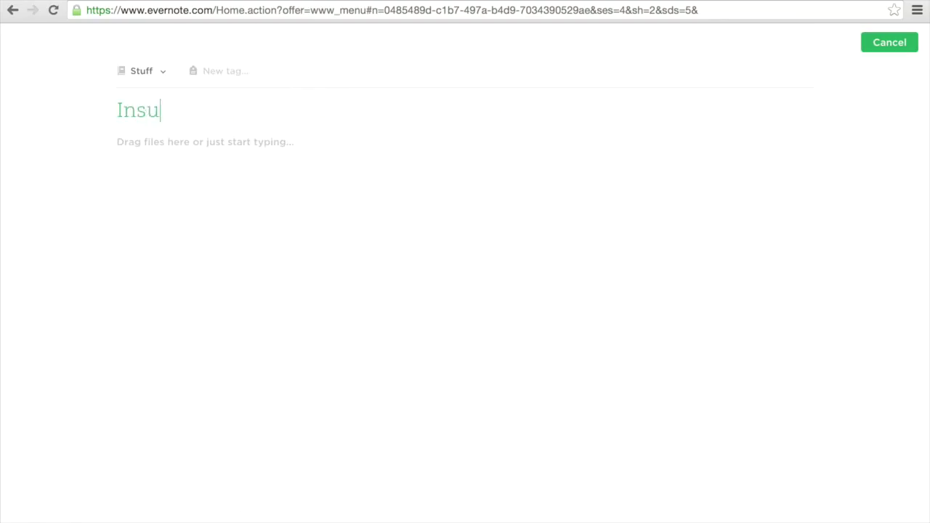
{"action": "type", "text": "rance details for "}
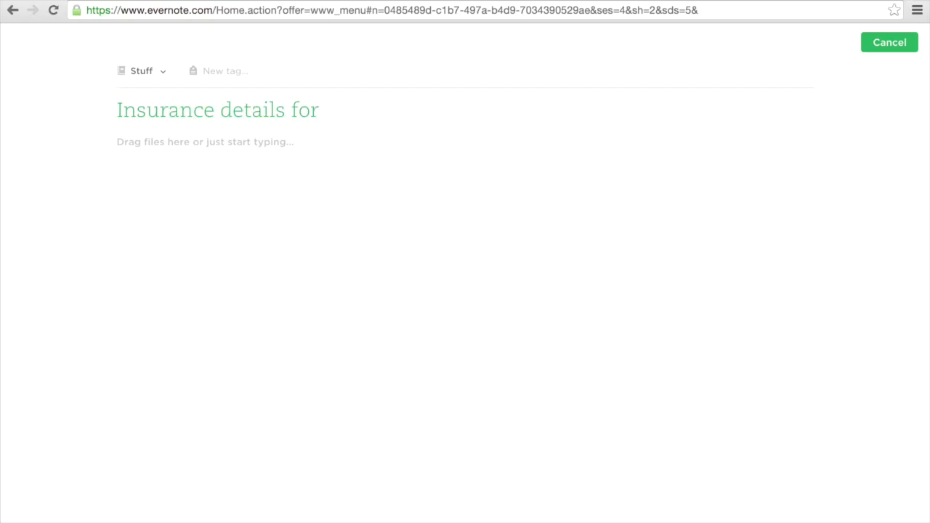
{"action": "type", "text": "Car"}
{"action": "left_click", "coordinate": [216, 160]}
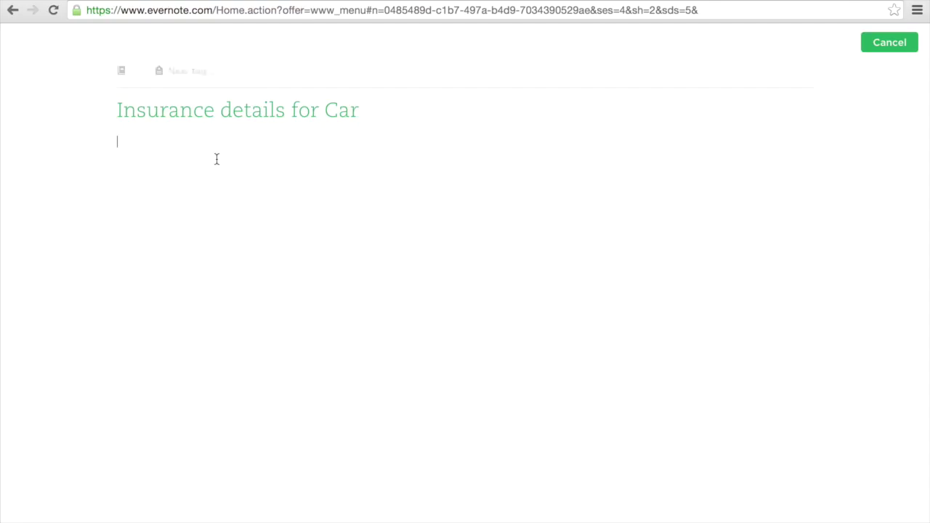
{"action": "type", "text": "He"}
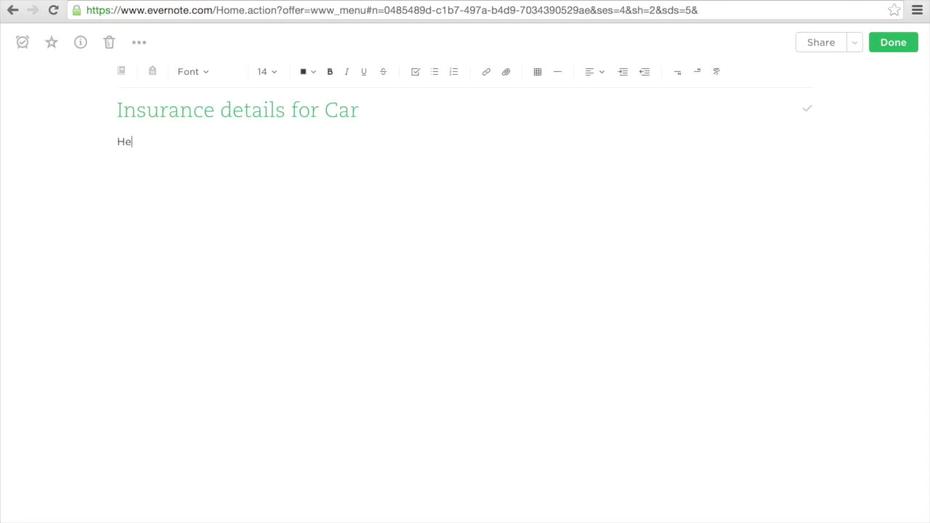
{"action": "type", "text": "re are my details..."}
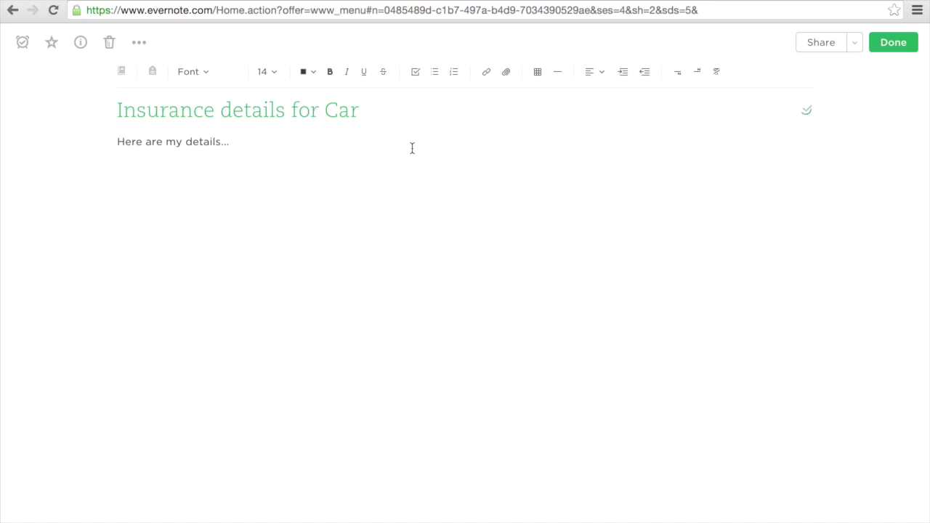
{"action": "left_click", "coordinate": [896, 51]}
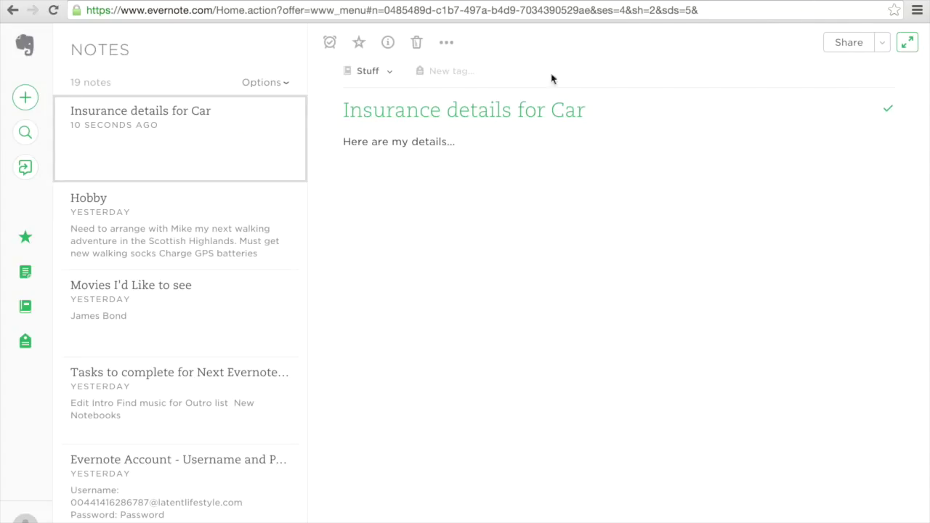
Tag the insurance note Car and insurance, then list the two Car-tagged notes
{"action": "left_click", "coordinate": [444, 71]}
{"action": "type", "text": "Car"}
{"action": "key", "text": "Return"}
{"action": "type", "text": "insurance"}
{"action": "left_click", "coordinate": [25, 344]}
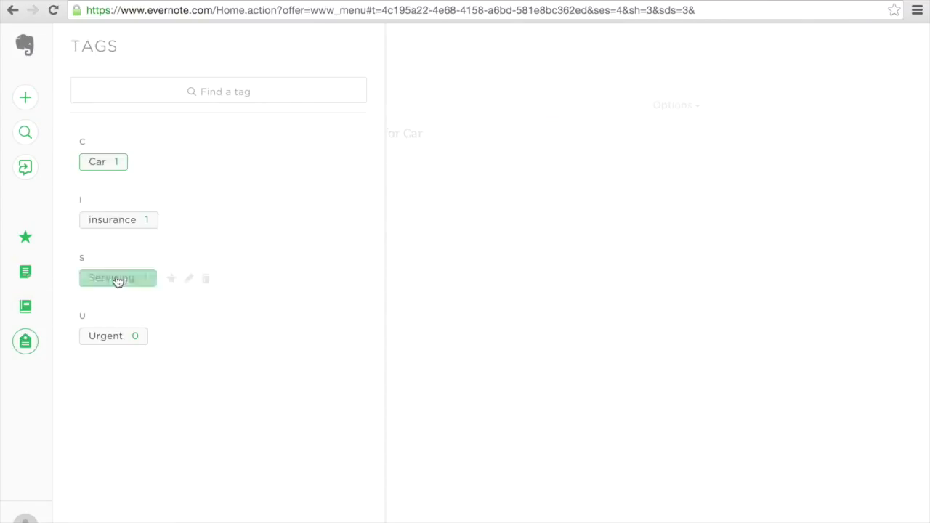
{"action": "left_click", "coordinate": [91, 165]}
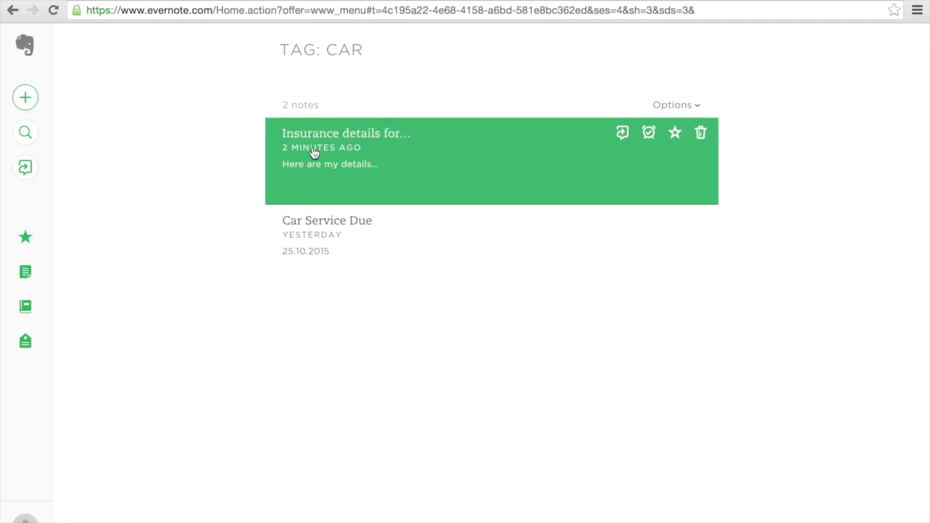
Check both Car notes, then list the Servicing-tagged note and return to all tags
{"action": "left_click", "coordinate": [314, 153]}
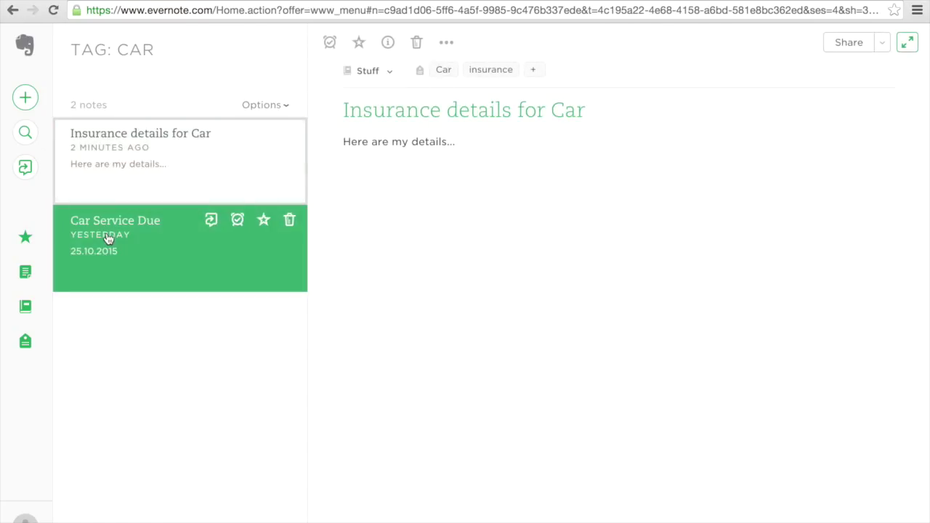
{"action": "left_click", "coordinate": [145, 240]}
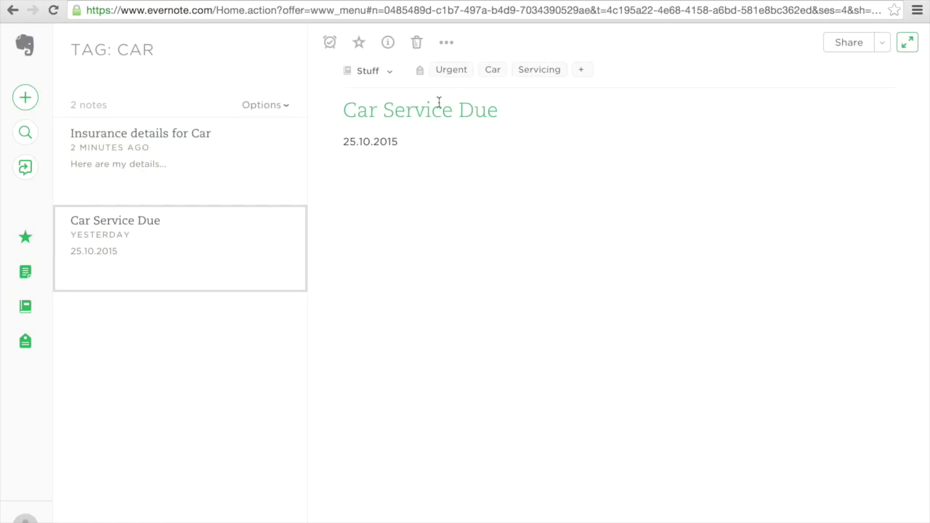
{"action": "left_click", "coordinate": [26, 344]}
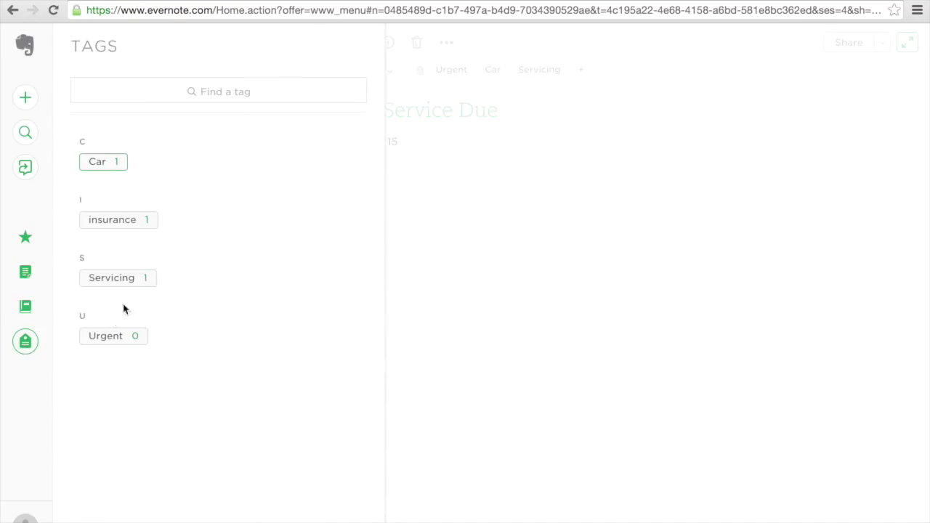
{"action": "left_click", "coordinate": [123, 279]}
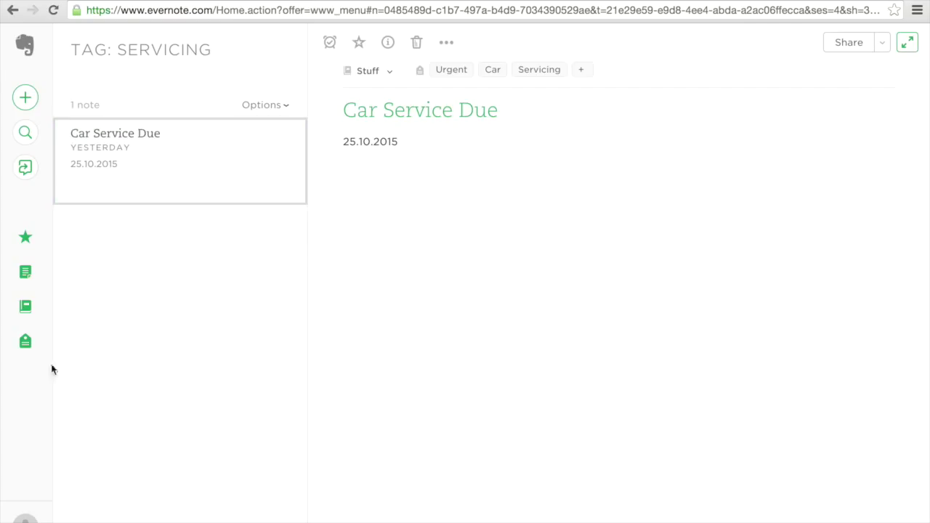
{"action": "left_click", "coordinate": [25, 347]}
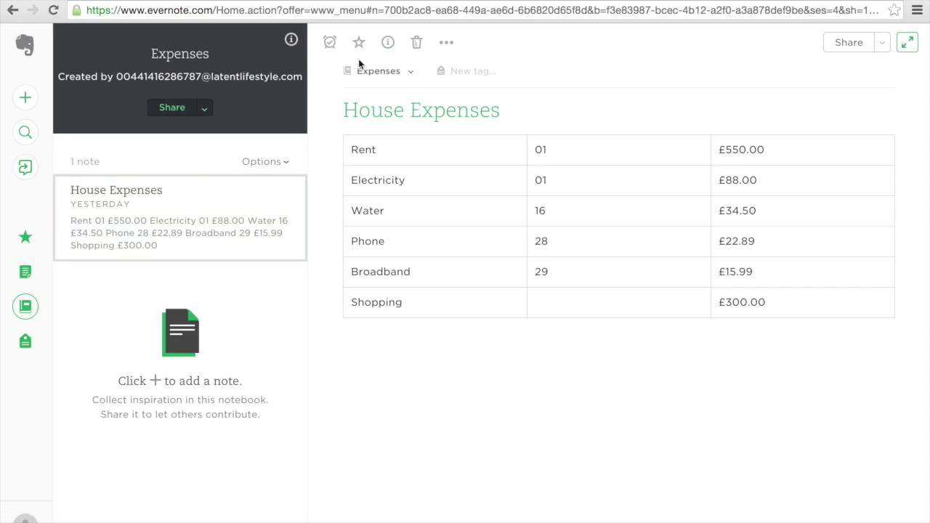
List the Car tag's two notes, with Insurance details for Car open
{"action": "left_click", "coordinate": [25, 341]}
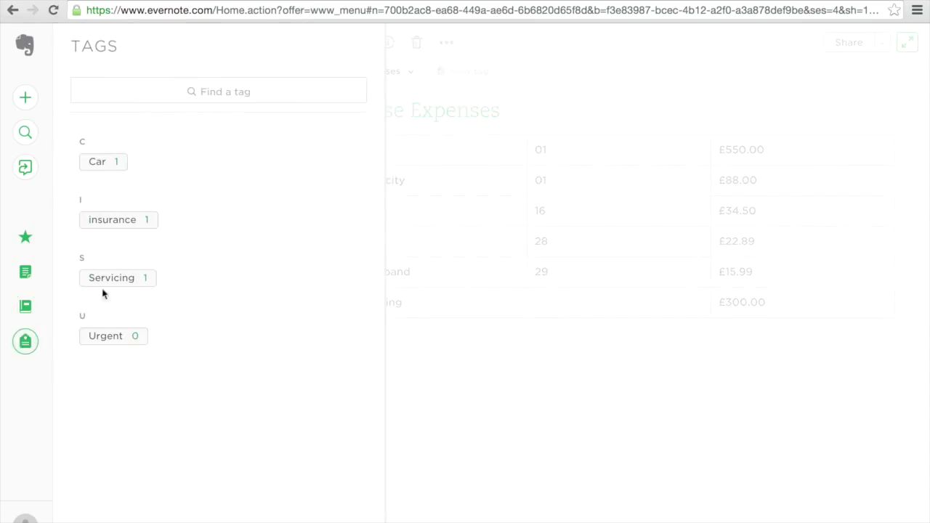
{"action": "left_click", "coordinate": [103, 162]}
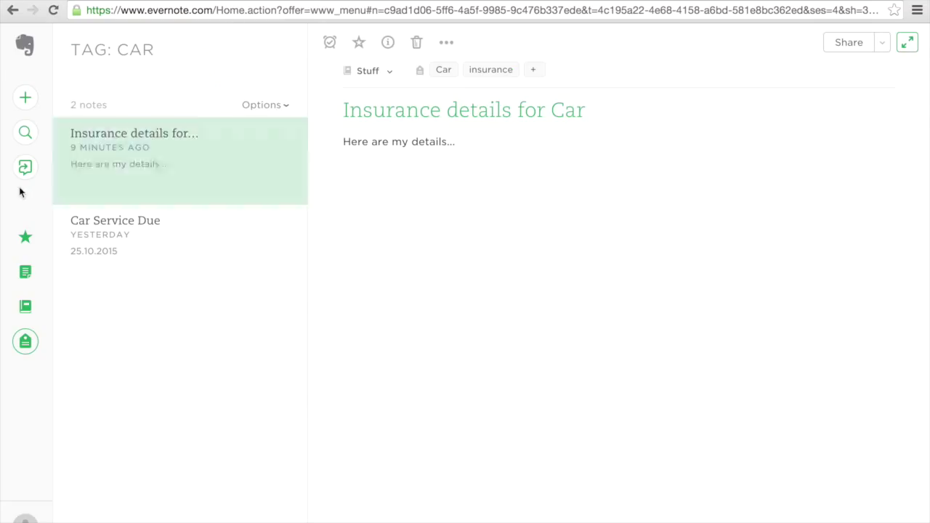
Open the Stuff notebook with its 16 notes, then return to the notebooks list
{"action": "left_click", "coordinate": [25, 274]}
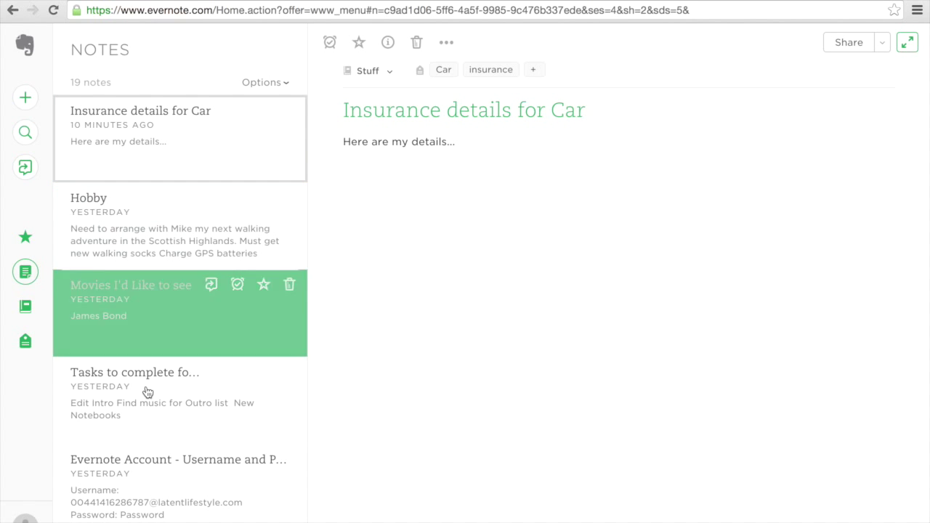
{"action": "scroll", "coordinate": [191, 386], "scroll_direction": "down", "scroll_amount": 5}
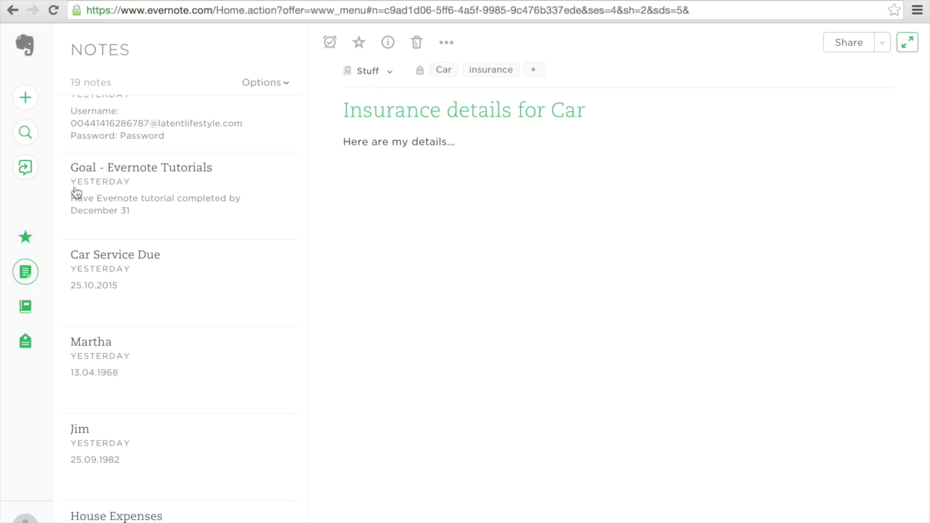
{"action": "left_click", "coordinate": [26, 308]}
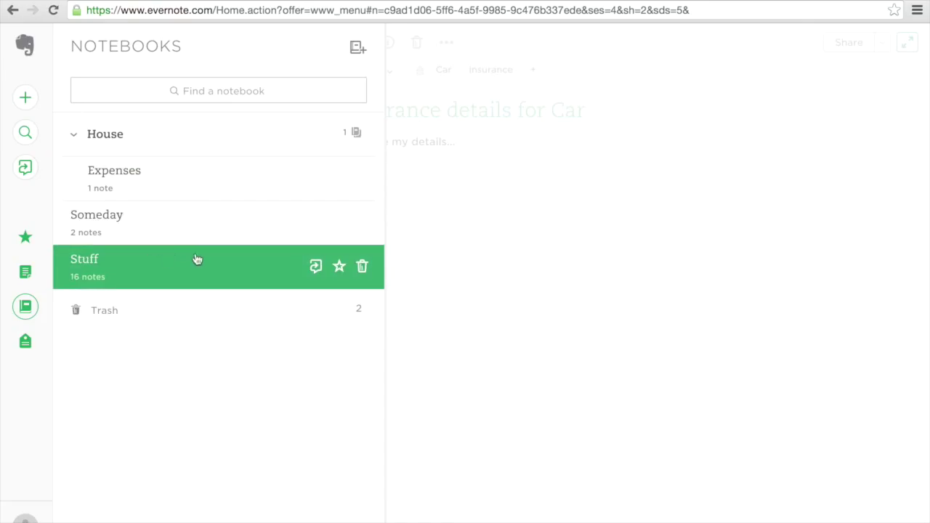
{"action": "left_click", "coordinate": [163, 277]}
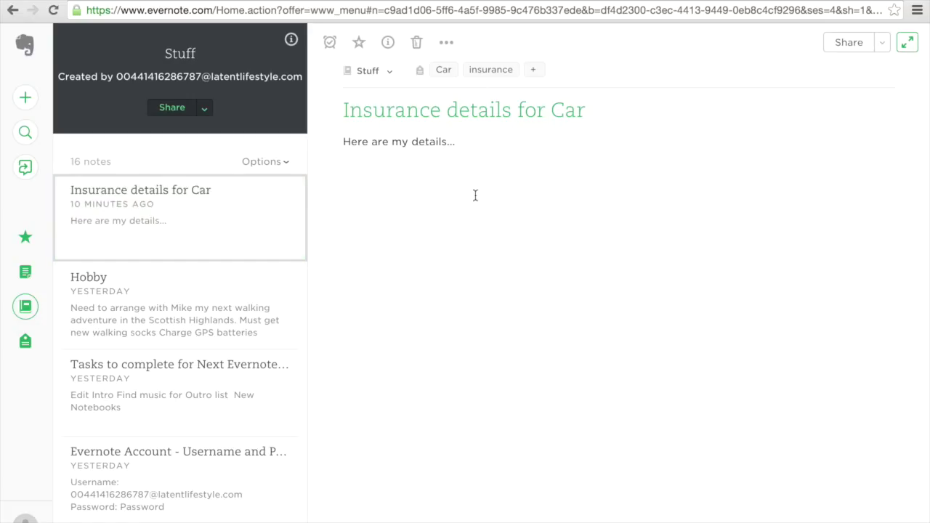
{"action": "left_click", "coordinate": [26, 308]}
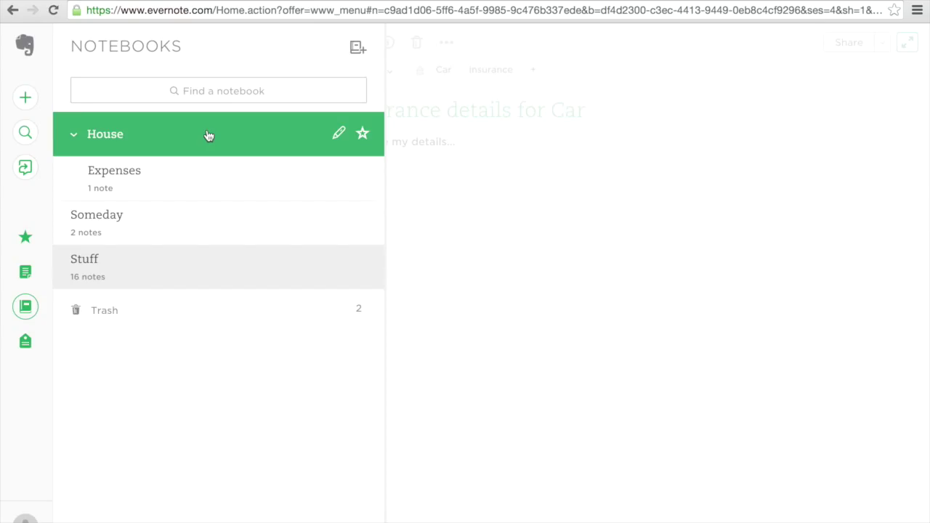
Move the House Expenses note from the Expenses notebook into Stuff
{"action": "left_click", "coordinate": [168, 266]}
{"action": "left_click", "coordinate": [154, 175]}
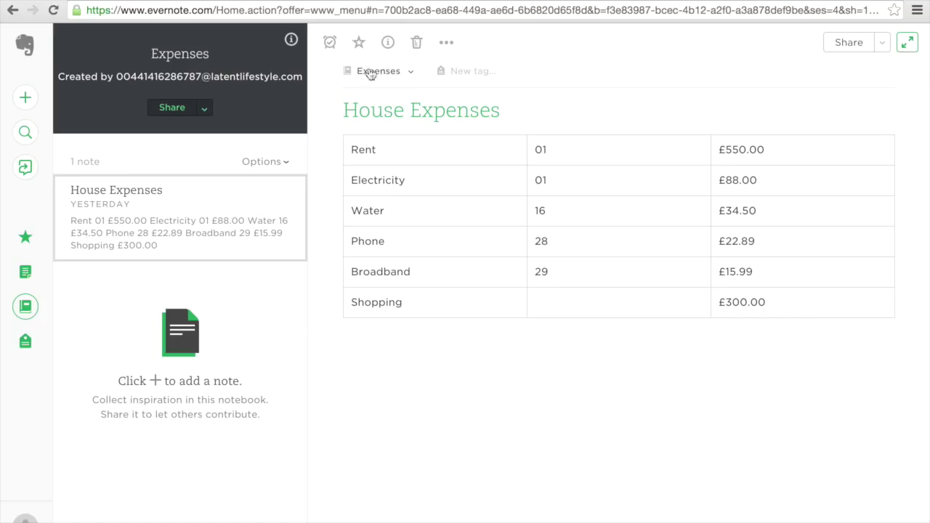
{"action": "left_click", "coordinate": [412, 74]}
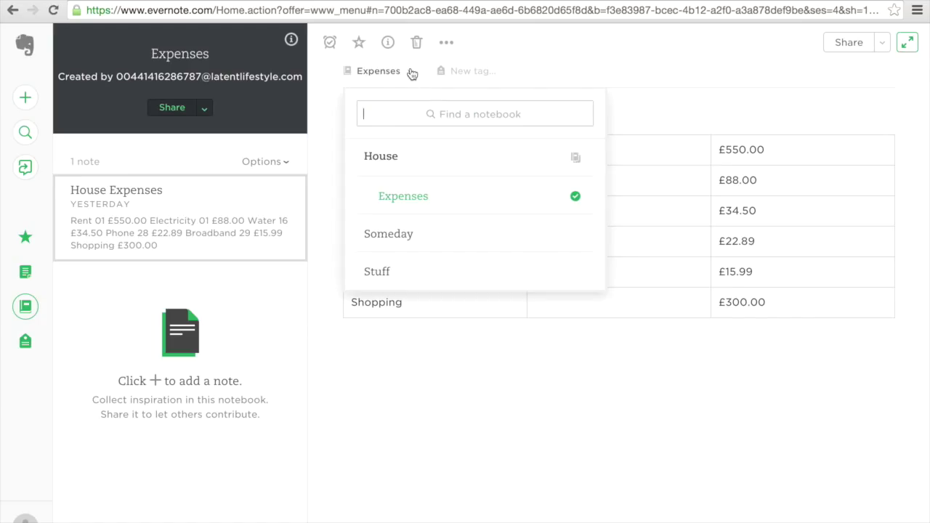
{"action": "left_click", "coordinate": [397, 271]}
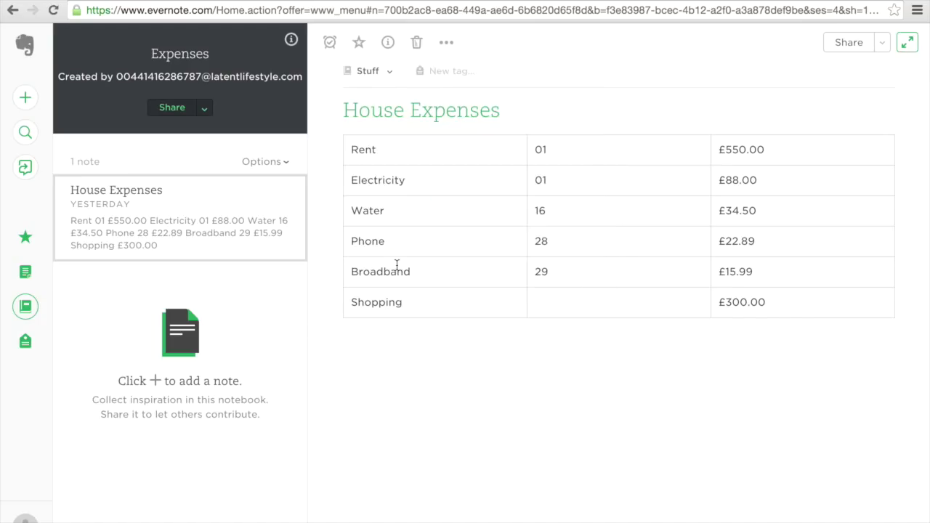
{"action": "left_click", "coordinate": [26, 305]}
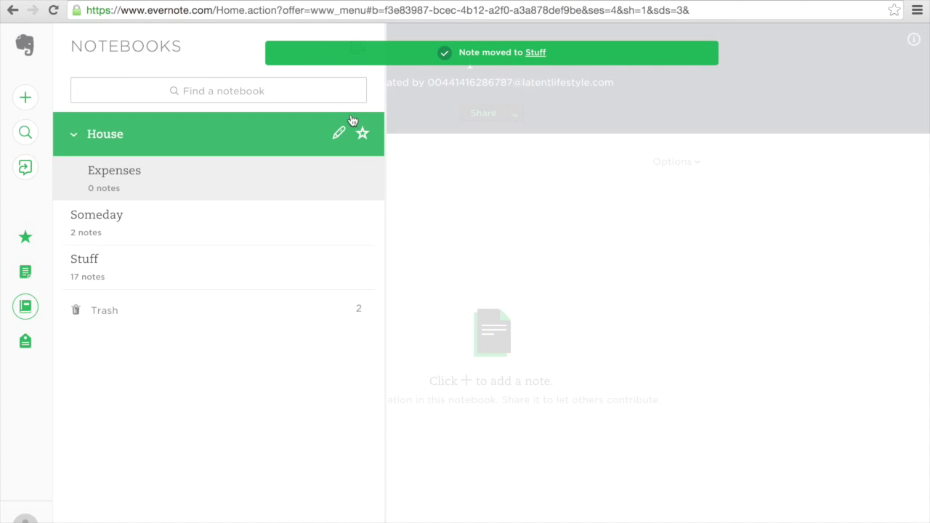
Delete the empty Expenses notebook and open Stuff with its 17 notes
{"action": "left_click", "coordinate": [364, 179]}
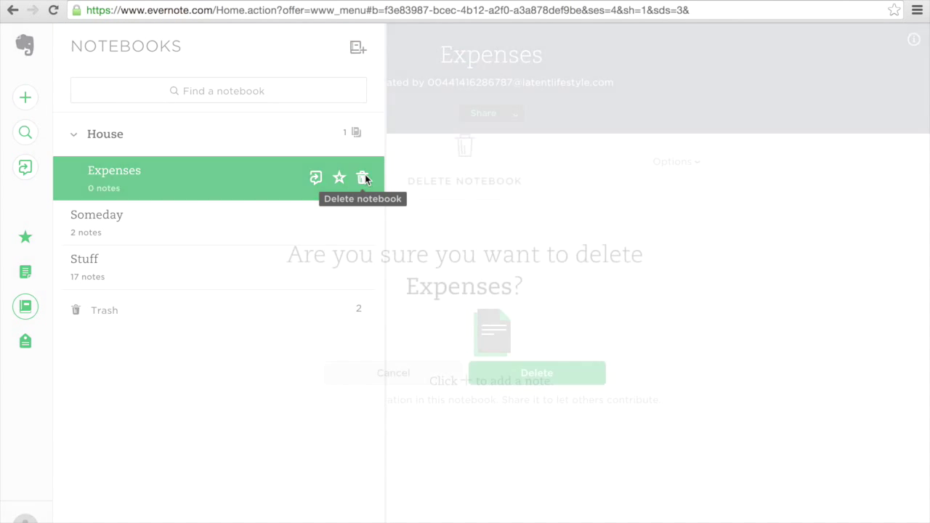
{"action": "left_click", "coordinate": [512, 380]}
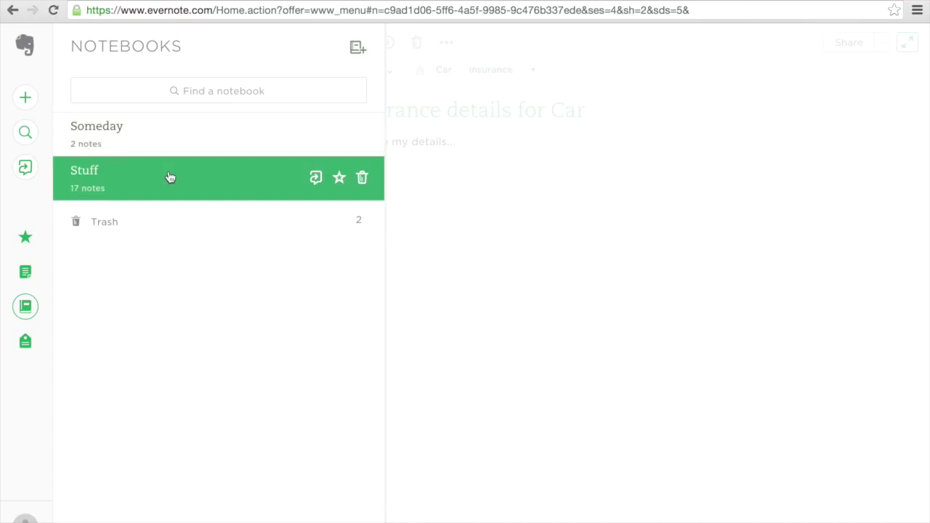
{"action": "left_click", "coordinate": [206, 172]}
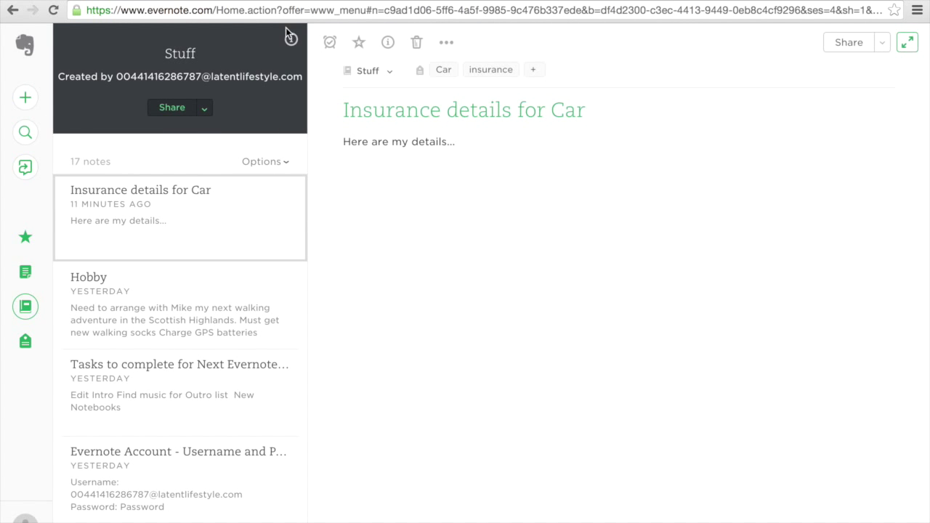
Rename the Stuff notebook to #Stuff from its info panel
{"action": "left_click", "coordinate": [290, 41]}
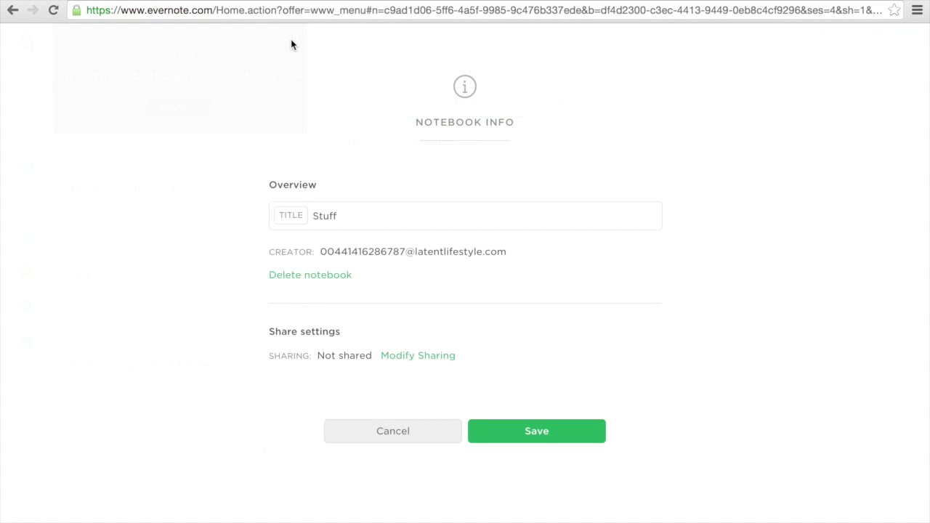
{"action": "left_click", "coordinate": [314, 216]}
{"action": "type", "text": "#"}
Save the #Stuff title in Notebook Info and return to the notebook list
{"action": "left_click", "coordinate": [519, 438]}
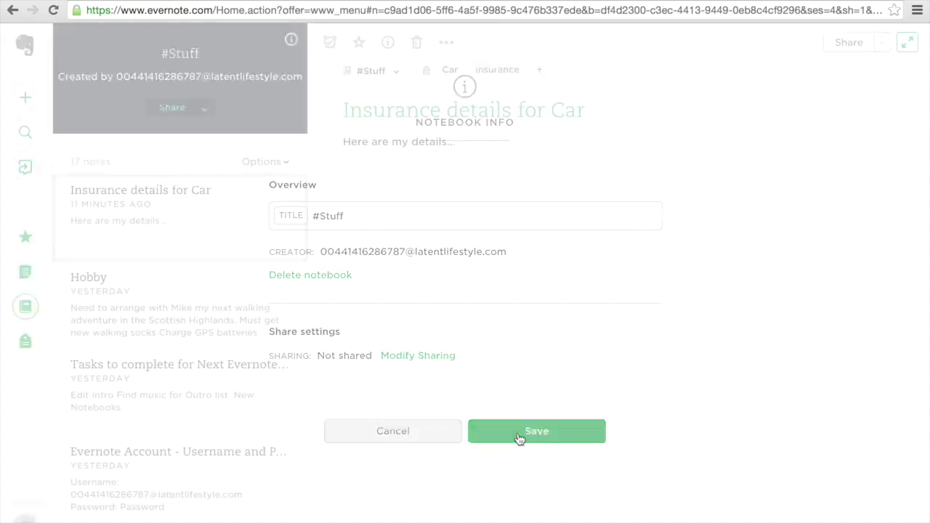
{"action": "left_click", "coordinate": [25, 309]}
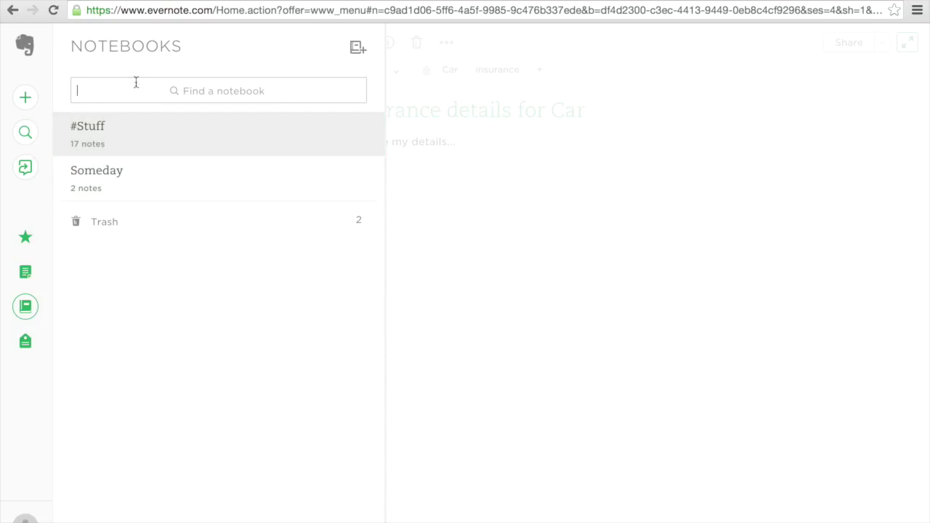
Create new empty notebooks named Projects and Reminders
{"action": "left_click", "coordinate": [357, 48]}
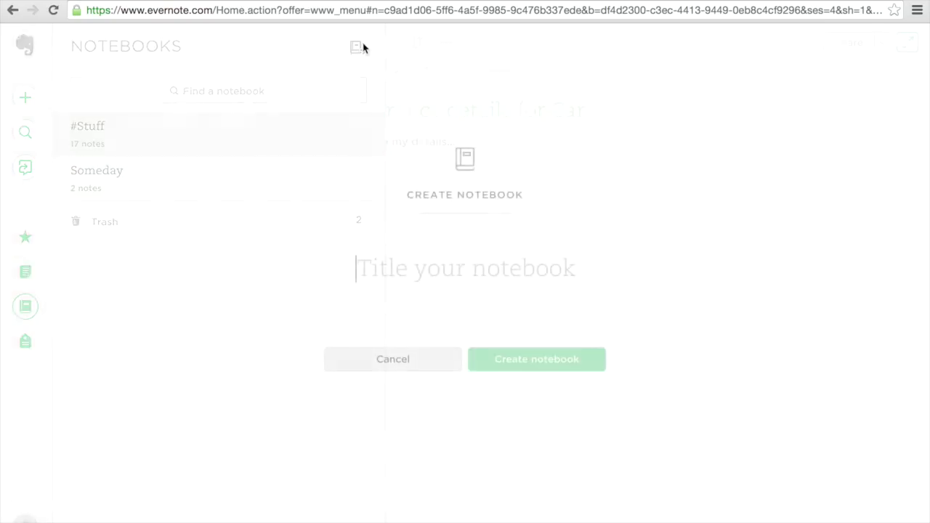
{"action": "type", "text": "P"}
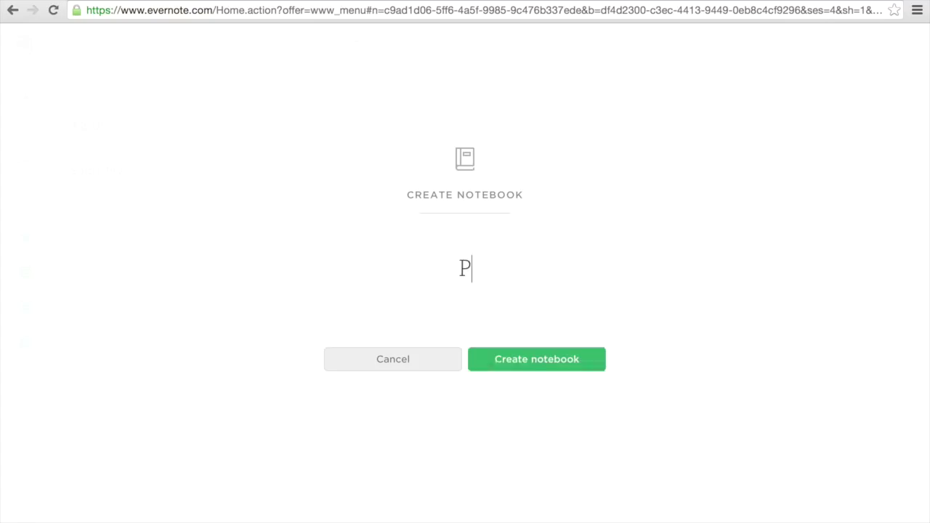
{"action": "type", "text": "rojects"}
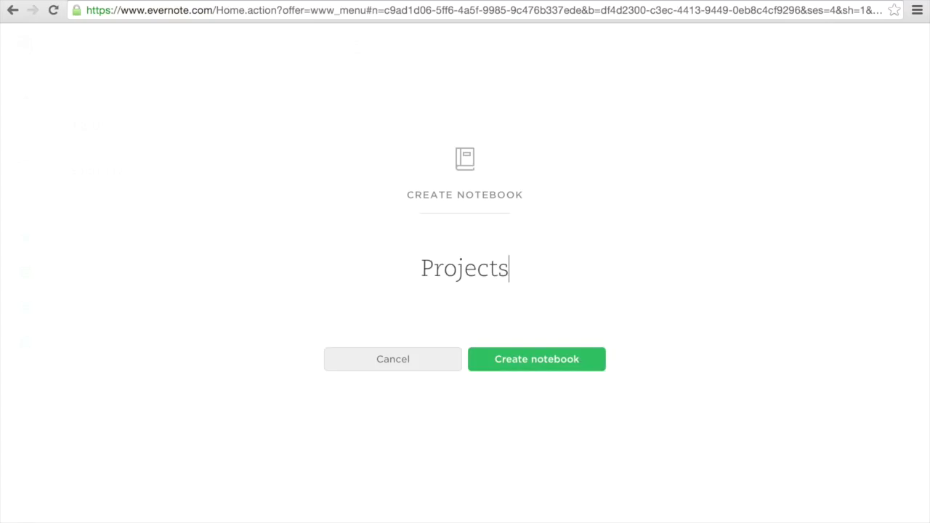
{"action": "key", "text": "Return"}
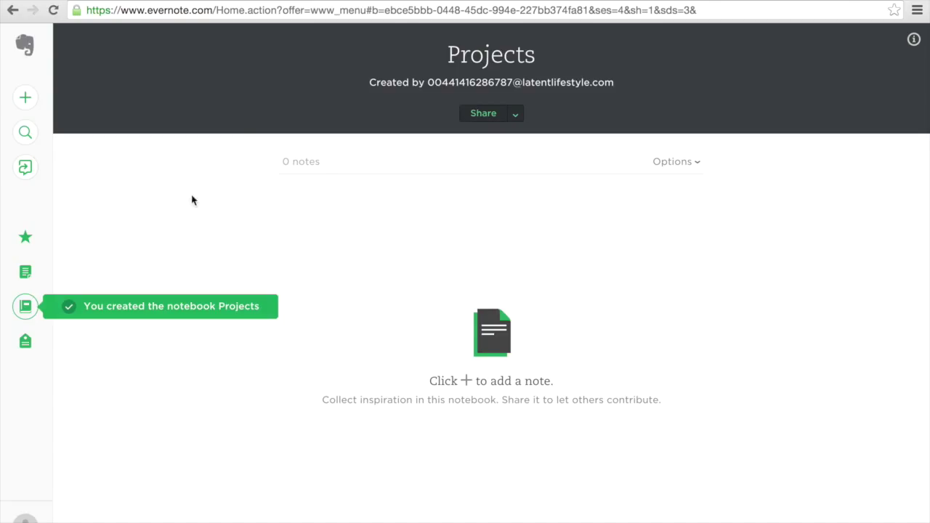
{"action": "left_click", "coordinate": [28, 309]}
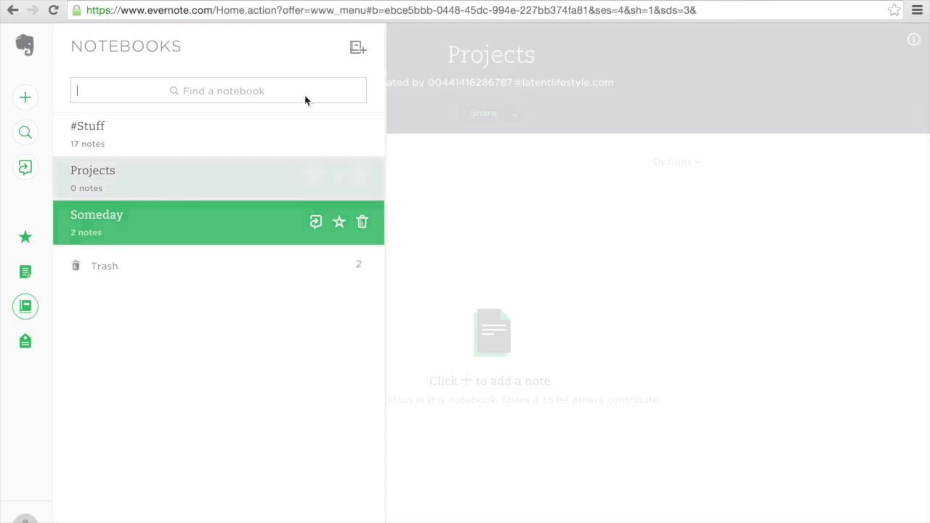
{"action": "left_click", "coordinate": [357, 48]}
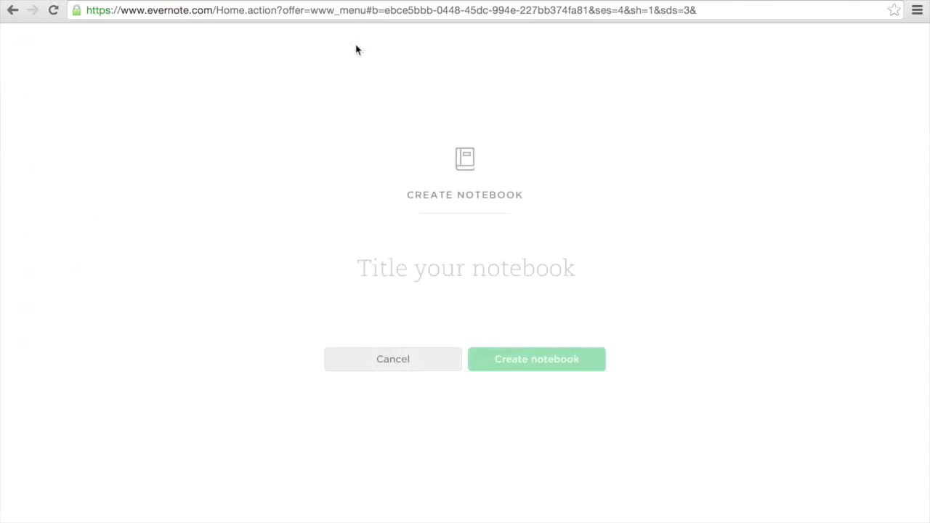
{"action": "type", "text": "Reminders"}
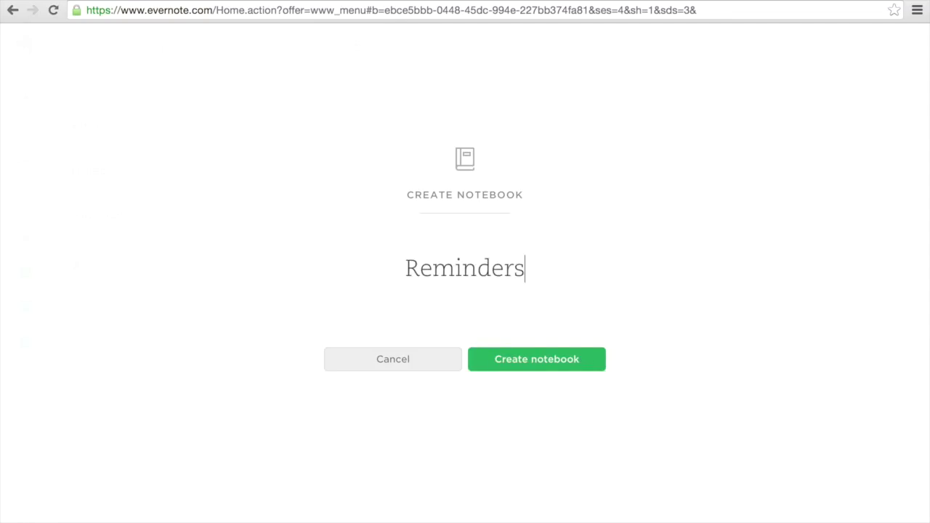
{"action": "key", "text": "Return"}
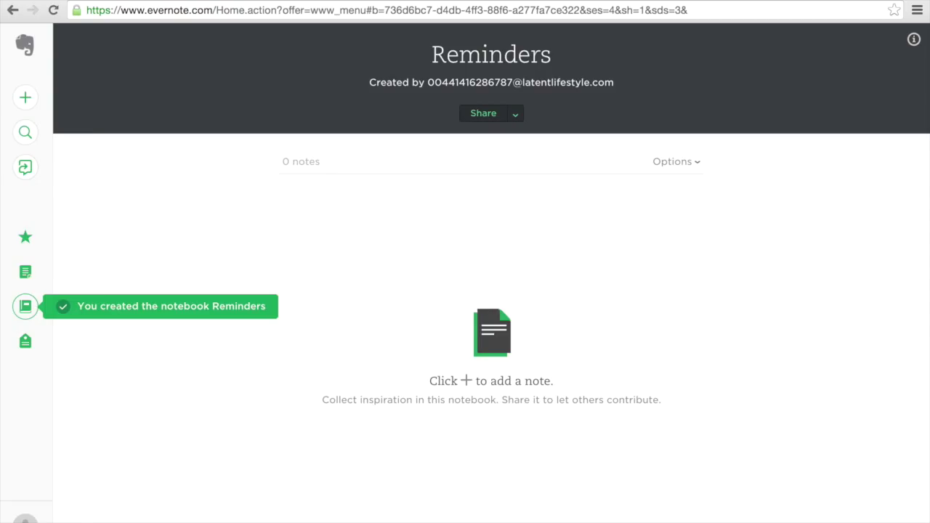
{"action": "left_click", "coordinate": [24, 308]}
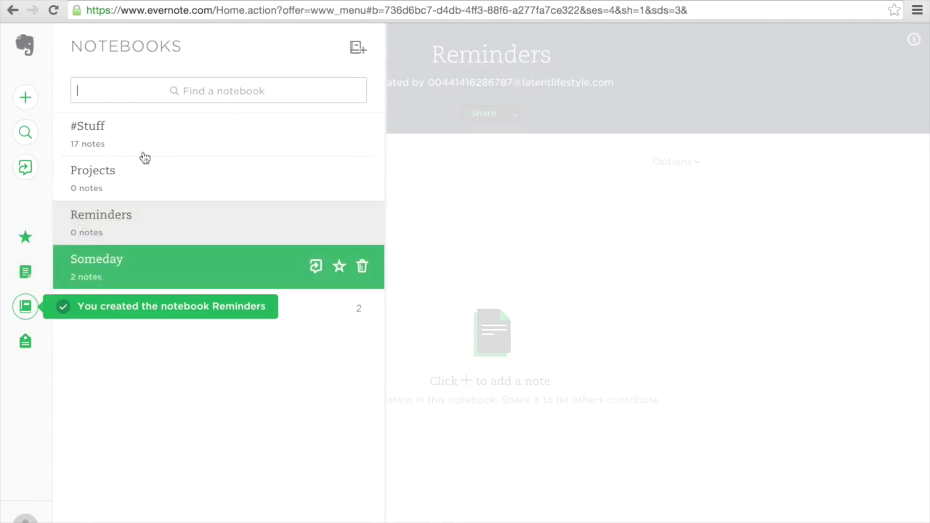
Create a third new notebook named Reference
{"action": "left_click", "coordinate": [359, 48]}
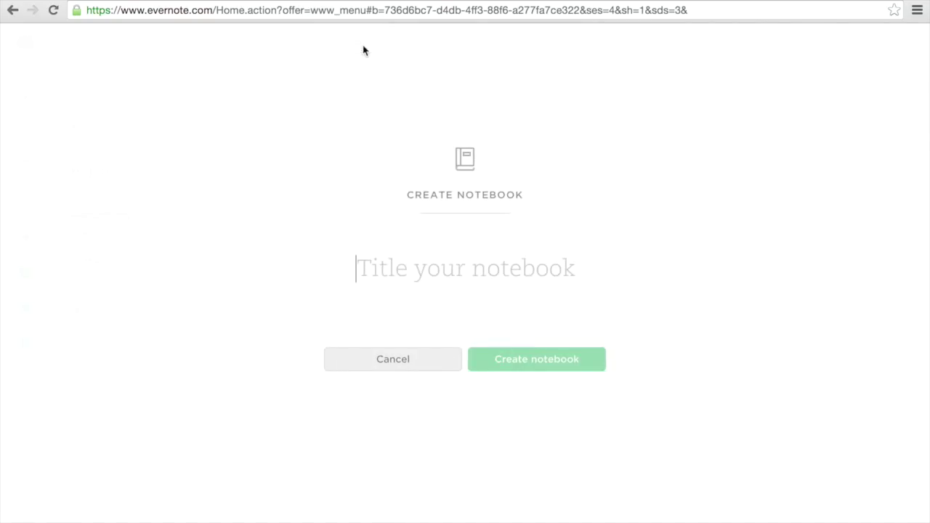
{"action": "type", "text": "Ref"}
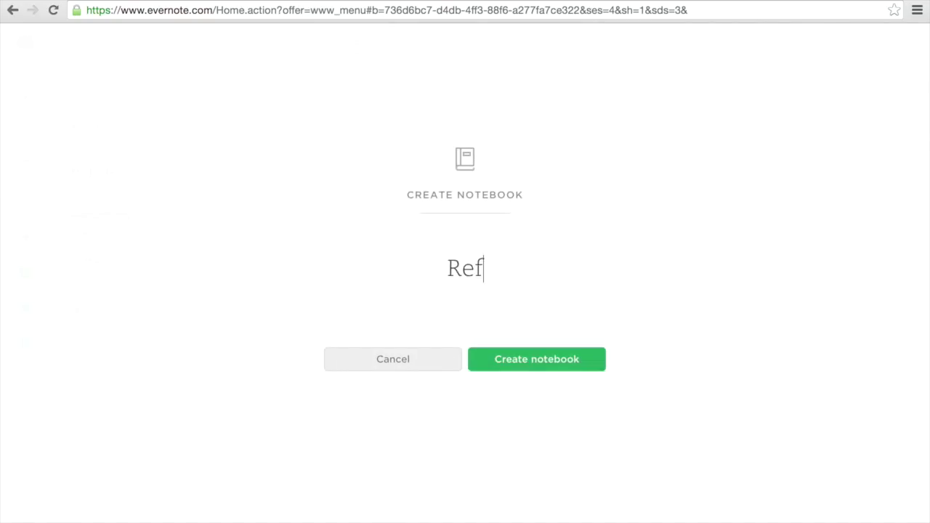
{"action": "type", "text": "erence"}
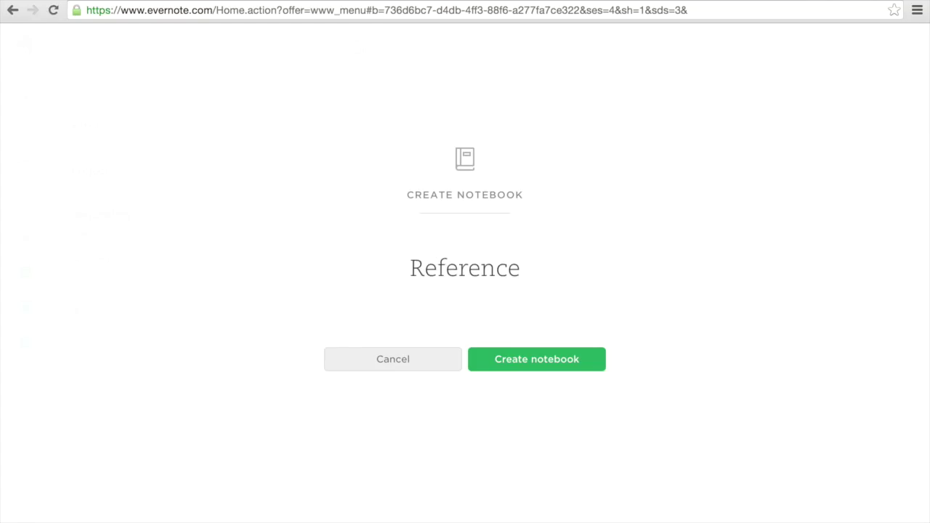
{"action": "key", "text": "Return"}
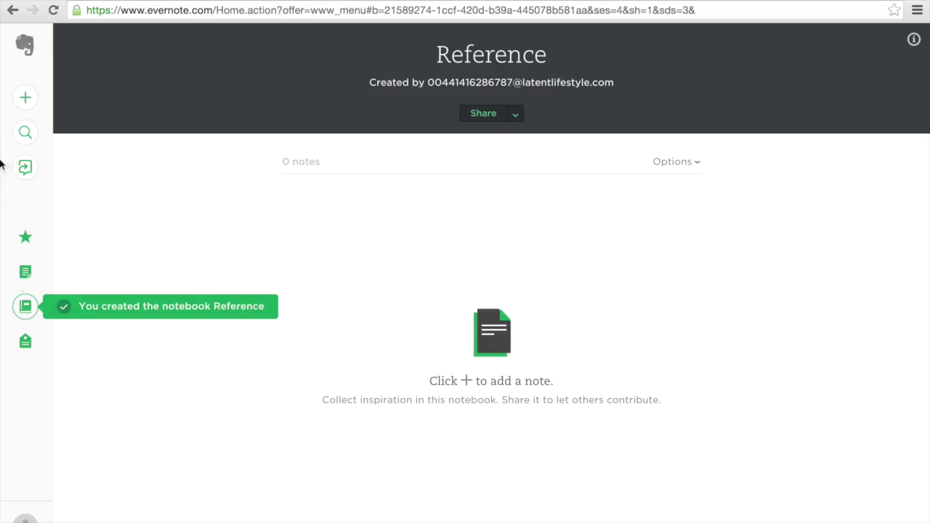
{"action": "left_click", "coordinate": [25, 306]}
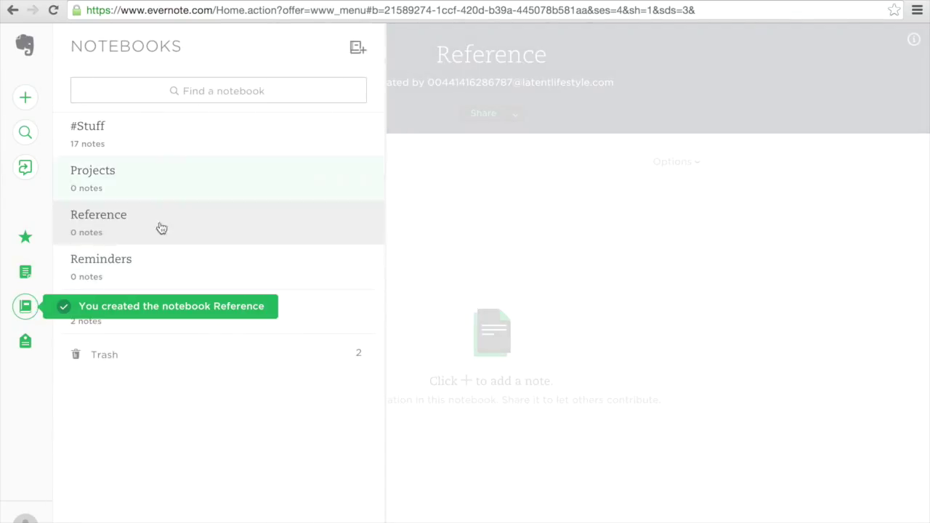
{"action": "mouse_move", "coordinate": [136, 214]}
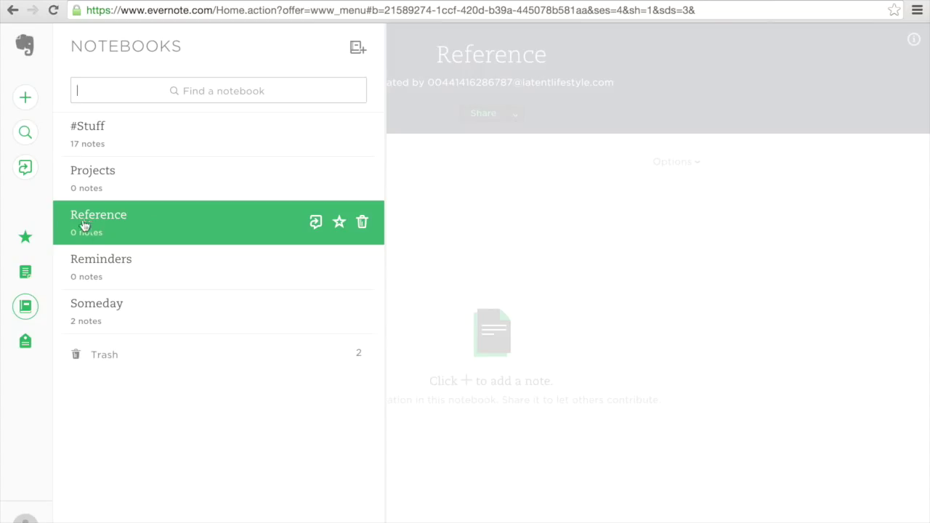
From the all-notes list, refile the Insurance details for Car note into Reference
{"action": "left_click", "coordinate": [25, 346]}
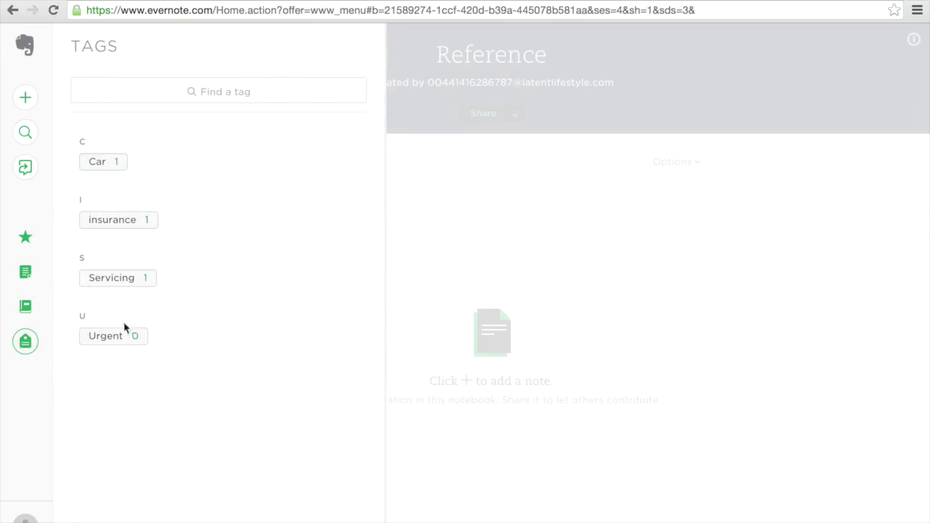
{"action": "left_click", "coordinate": [26, 282]}
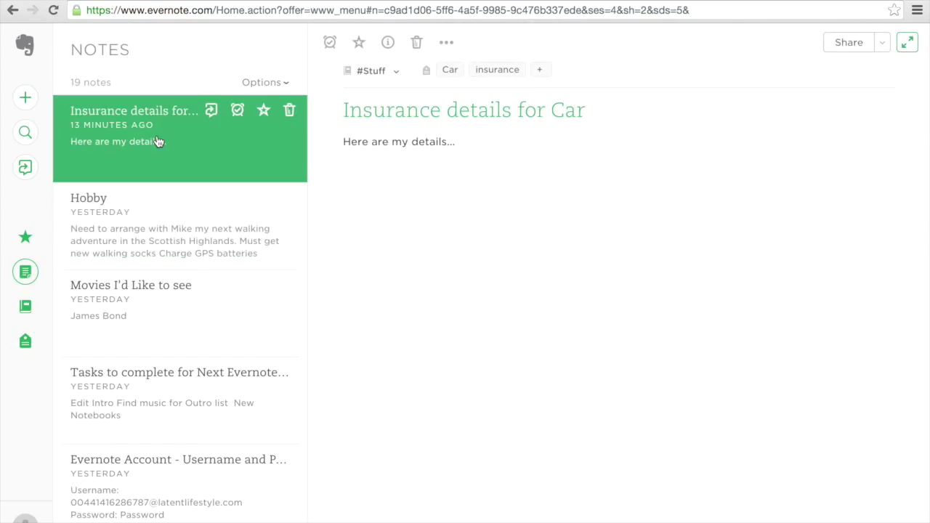
{"action": "left_click", "coordinate": [392, 73]}
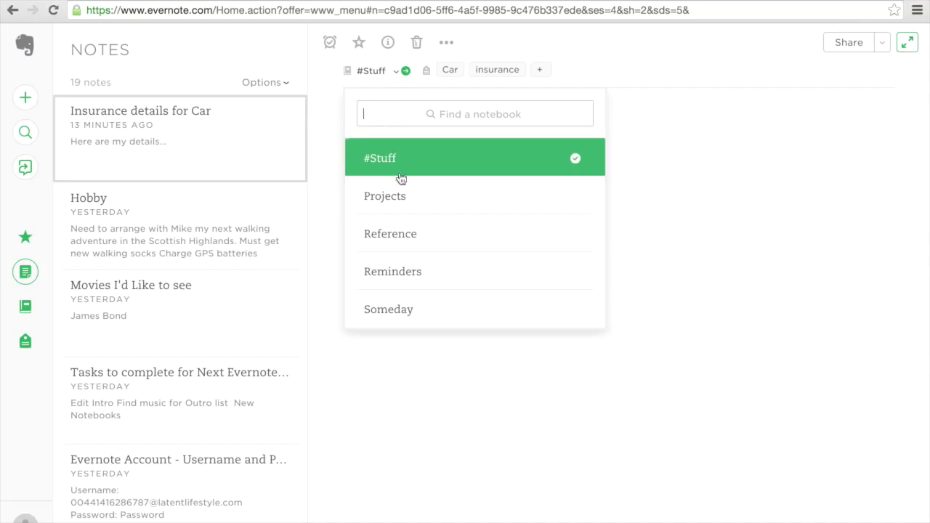
{"action": "left_click", "coordinate": [399, 236]}
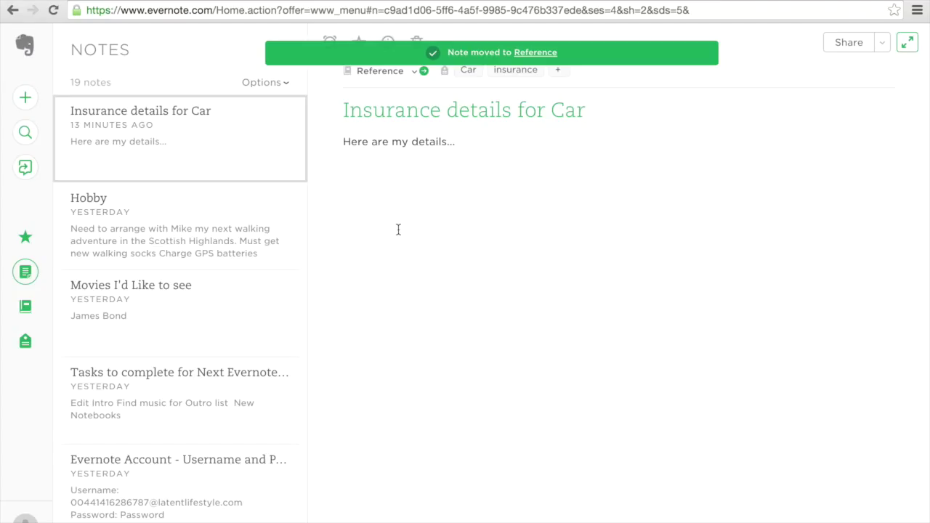
{"action": "mouse_move", "coordinate": [170, 209]}
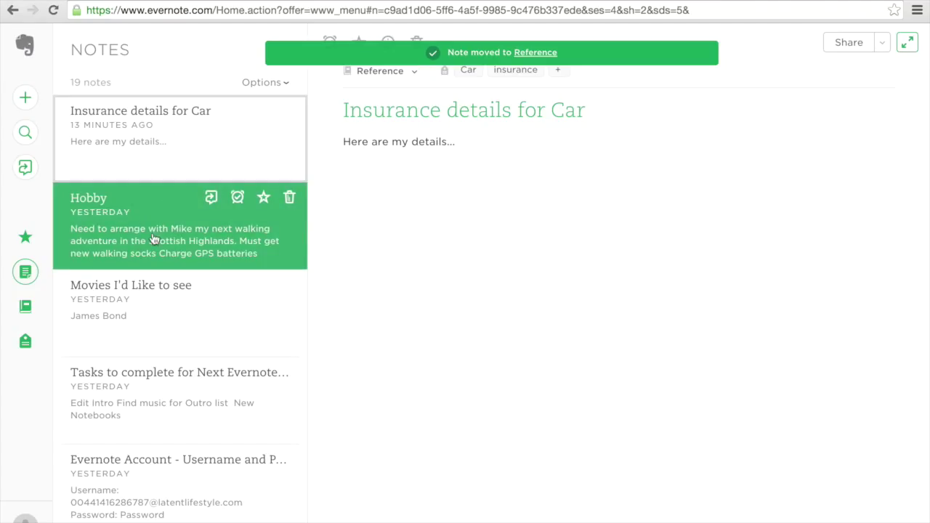
Move the Hobby note into Projects, then open the Tasks to complete for Next Evernote Tutorial note
{"action": "left_click", "coordinate": [178, 238]}
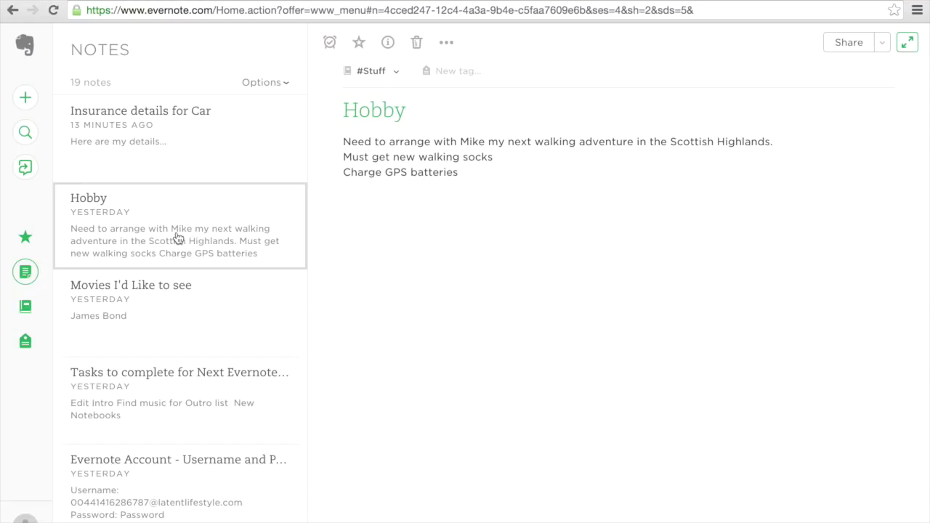
{"action": "left_click", "coordinate": [397, 73]}
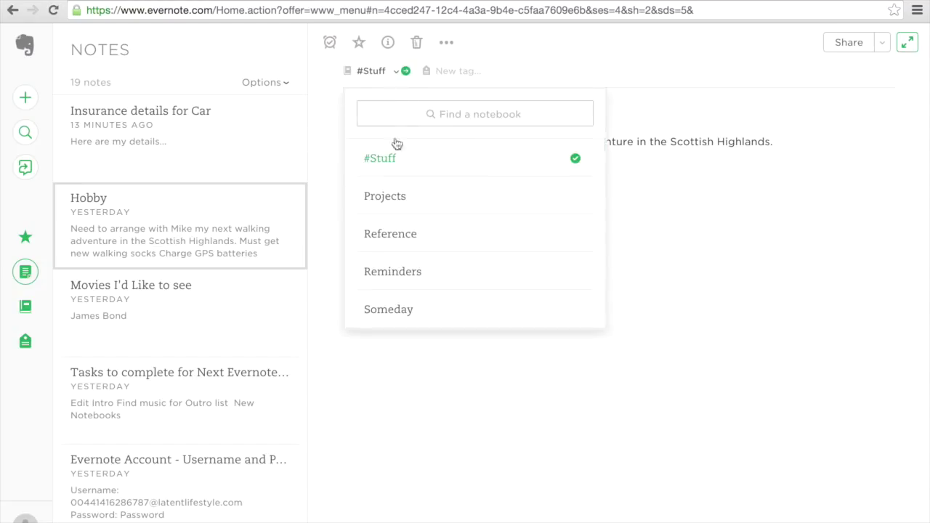
{"action": "left_click", "coordinate": [398, 198]}
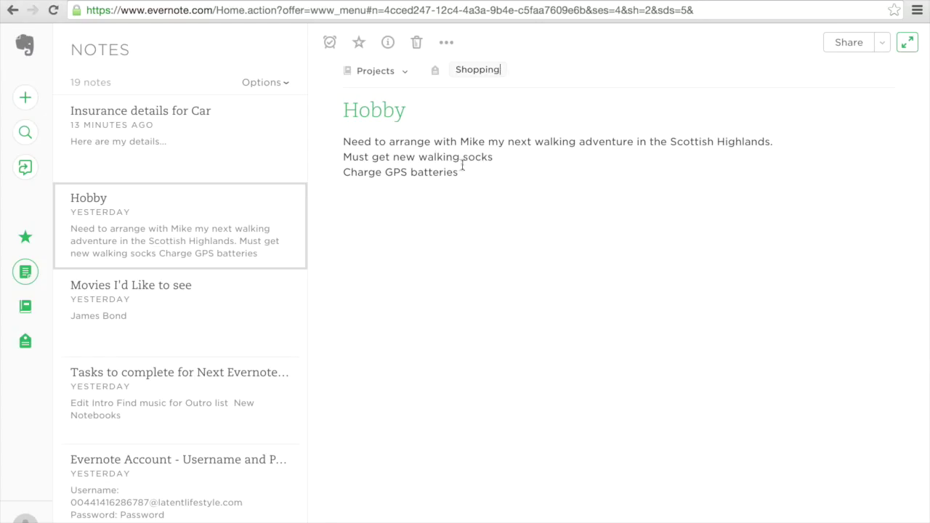
{"action": "left_click", "coordinate": [118, 316]}
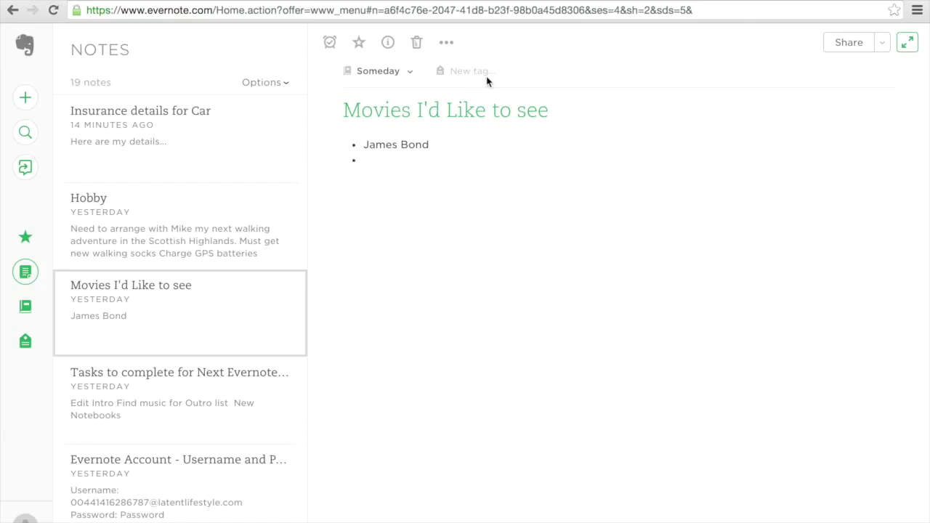
{"action": "left_click", "coordinate": [229, 399]}
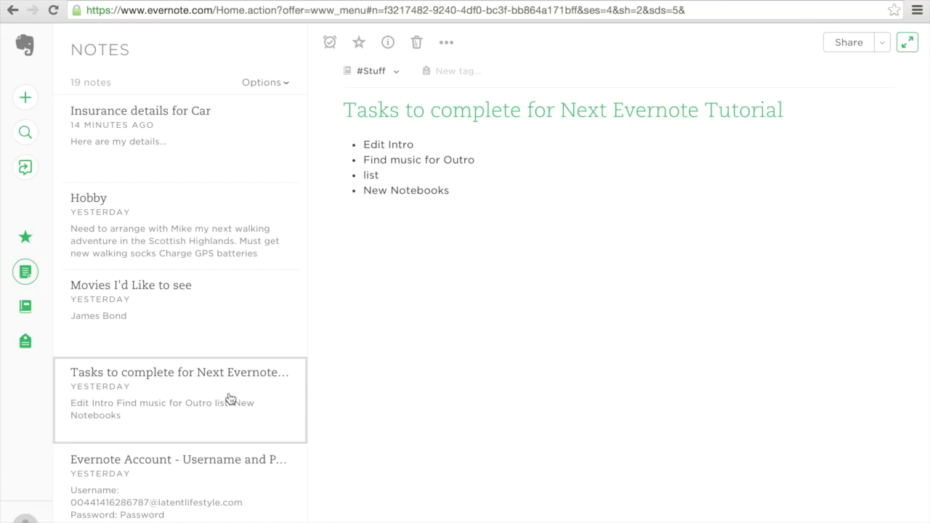
Move the Tasks to complete note into Projects and add the tags Tutorials, Music and Outro
{"action": "left_click", "coordinate": [386, 80]}
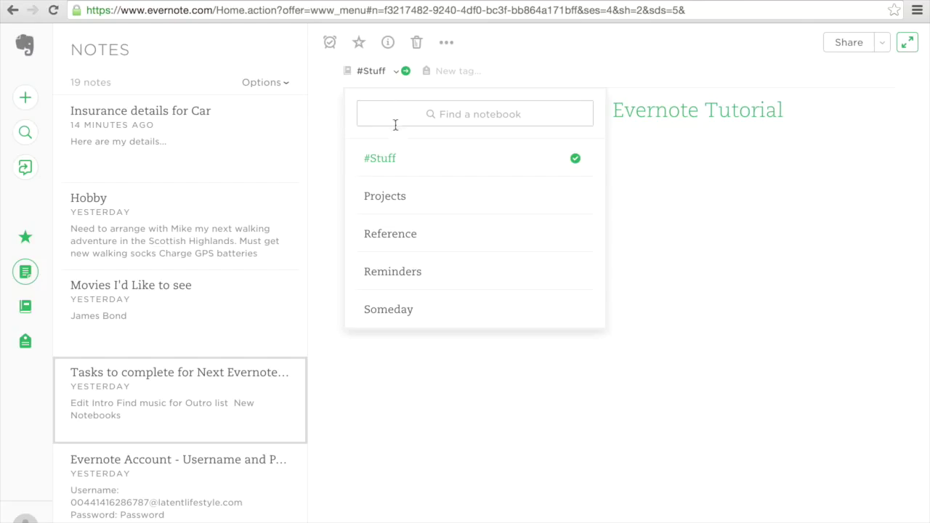
{"action": "left_click", "coordinate": [399, 218]}
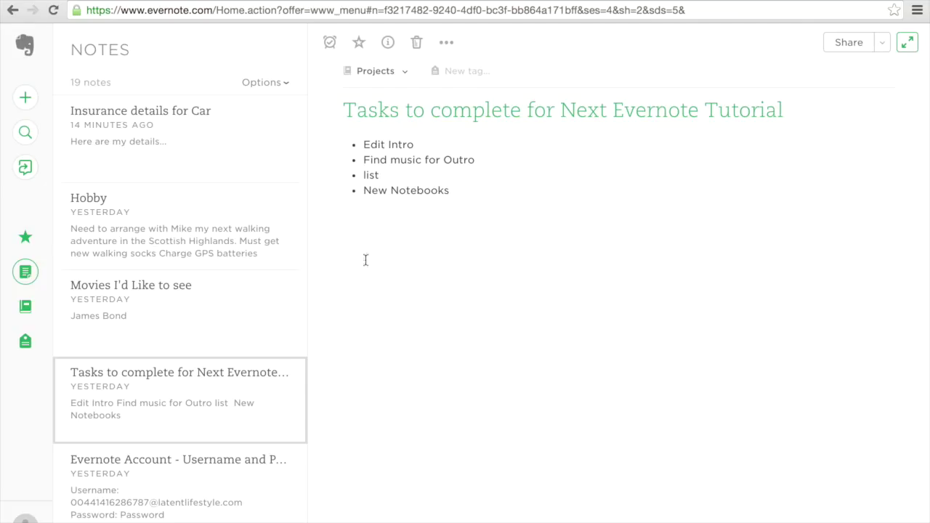
{"action": "left_click", "coordinate": [461, 70]}
{"action": "type", "text": "Tutorials"}
{"action": "key", "text": "Return"}
{"action": "type", "text": "Music"}
{"action": "key", "text": "Return"}
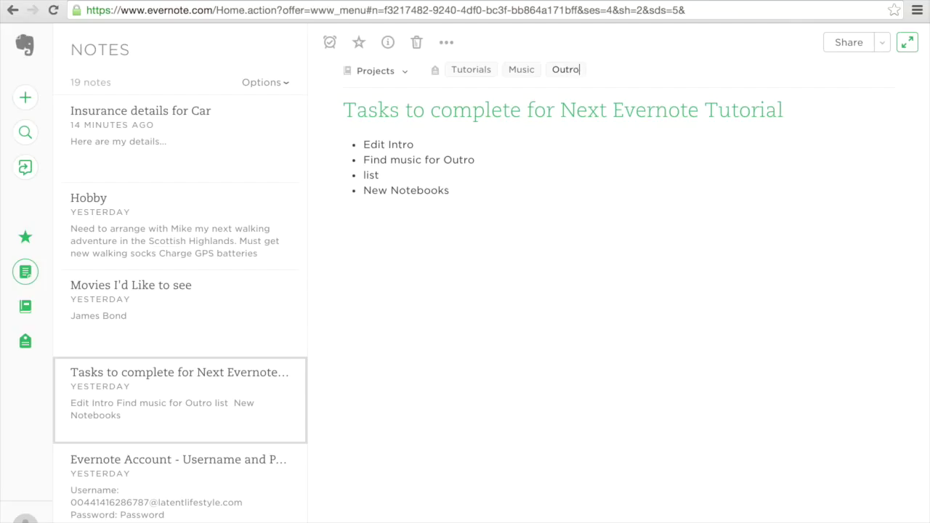
{"action": "type", "text": "Outro"}
{"action": "key", "text": "Return"}
Move the Evernote Account - Username and Password note into Reference, tagged Passwords
{"action": "left_click", "coordinate": [171, 492]}
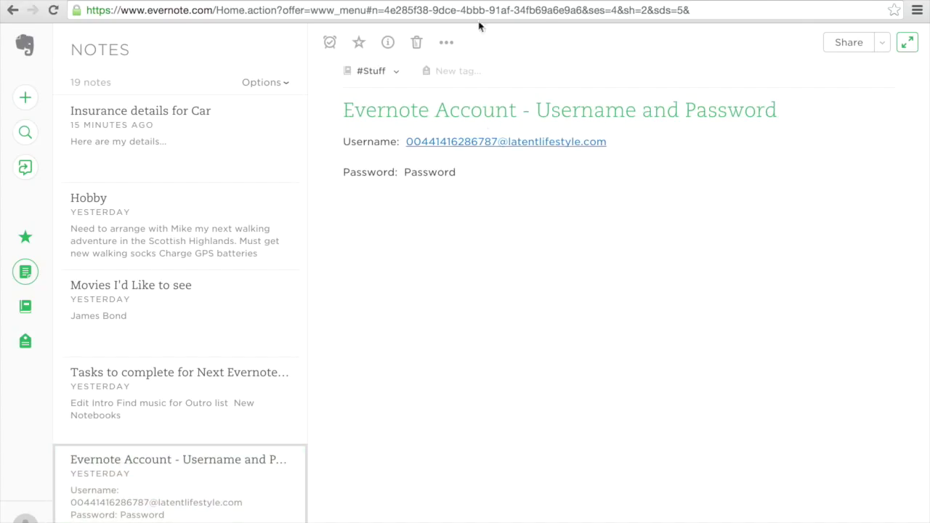
{"action": "left_click", "coordinate": [399, 71]}
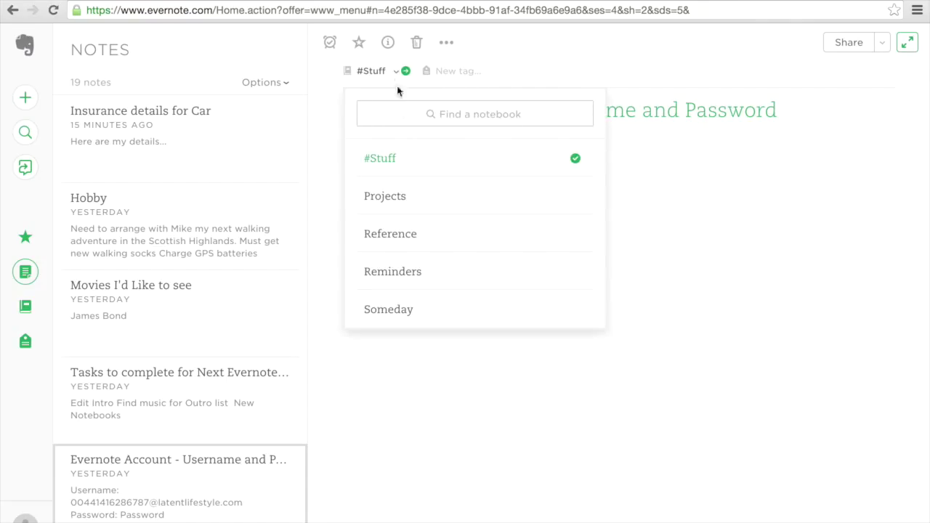
{"action": "left_click", "coordinate": [415, 238]}
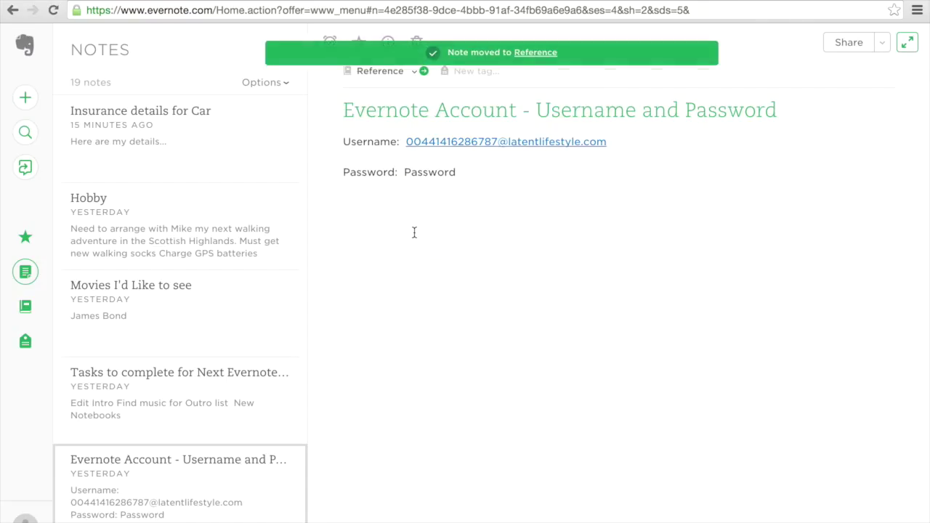
{"action": "left_click", "coordinate": [469, 75]}
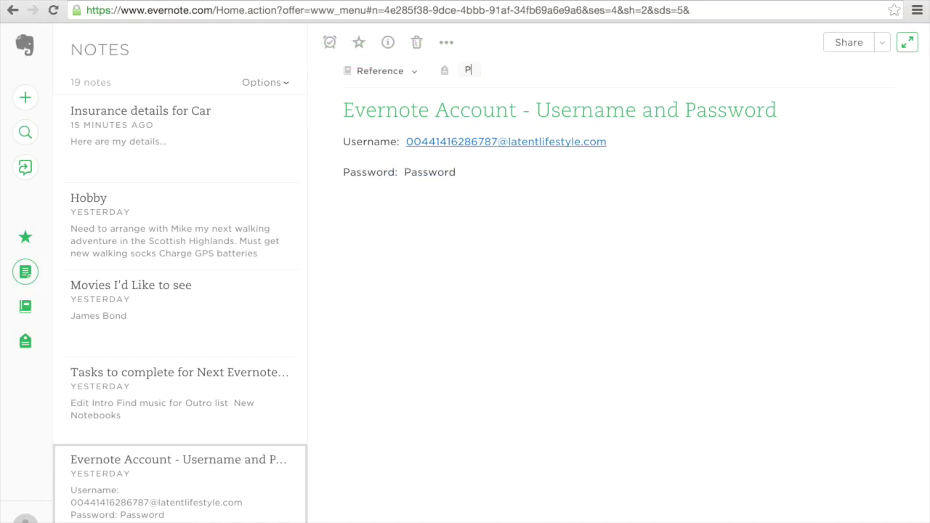
{"action": "type", "text": "Passwords"}
{"action": "key", "text": "Return"}
{"action": "scroll", "coordinate": [183, 494], "scroll_direction": "down", "scroll_amount": 5}
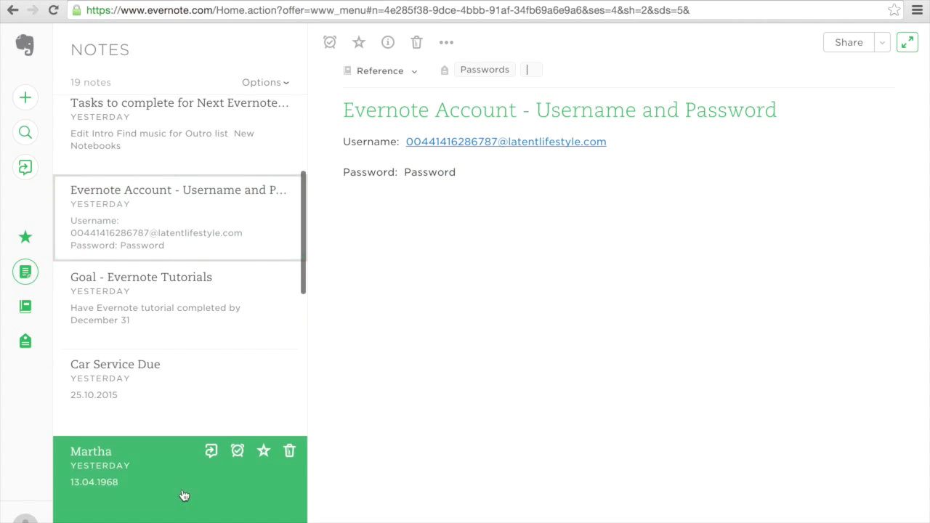
{"action": "scroll", "coordinate": [183, 494], "scroll_direction": "down", "scroll_amount": 2}
Move the Goal - Evernote Tutorials note into Projects and tag it Goal
{"action": "left_click", "coordinate": [186, 183]}
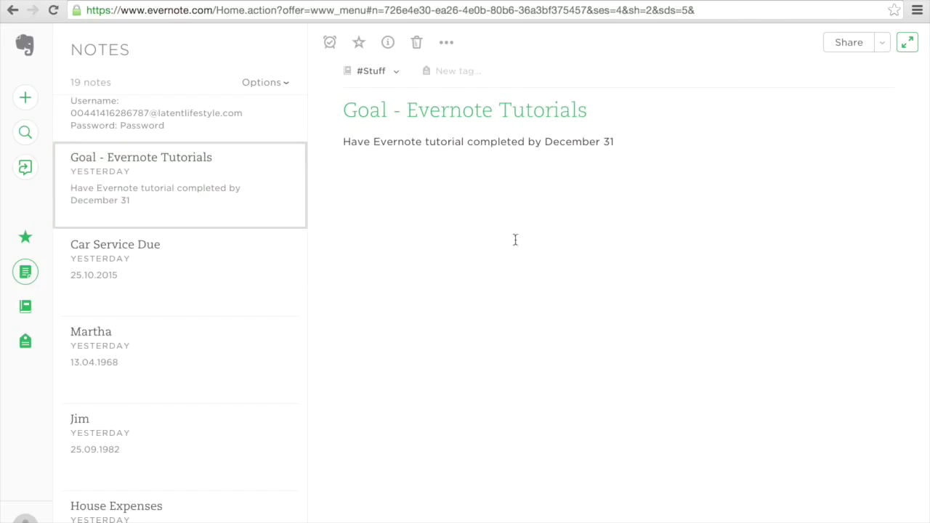
{"action": "left_click", "coordinate": [396, 71]}
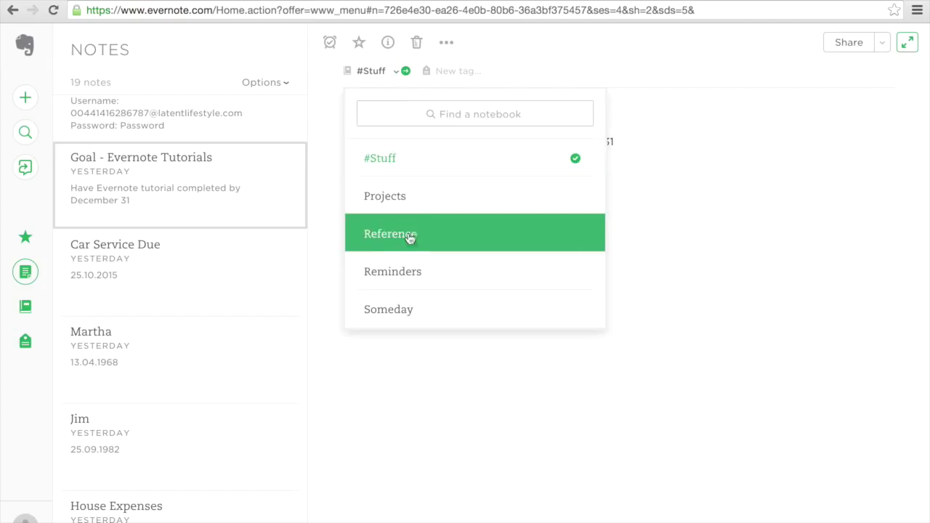
{"action": "left_click", "coordinate": [418, 200]}
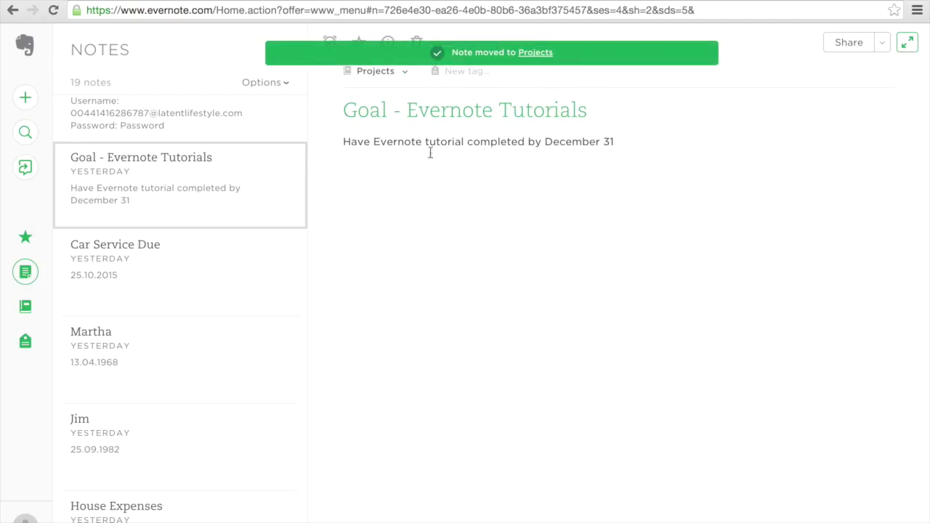
{"action": "left_click", "coordinate": [470, 74]}
{"action": "type", "text": "Goal"}
{"action": "key", "text": "Return"}
Move the Car Service Due note into Projects
{"action": "left_click", "coordinate": [166, 284]}
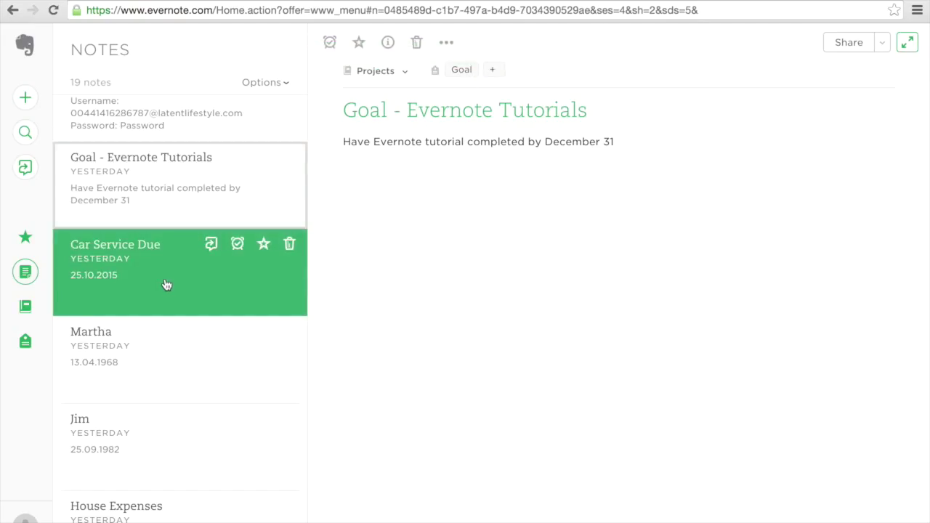
{"action": "left_click", "coordinate": [405, 72]}
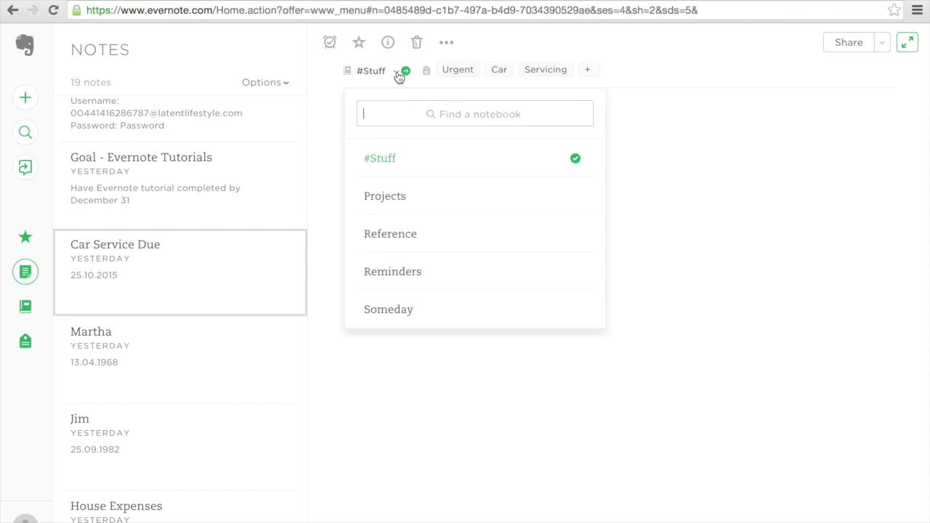
{"action": "left_click", "coordinate": [395, 199]}
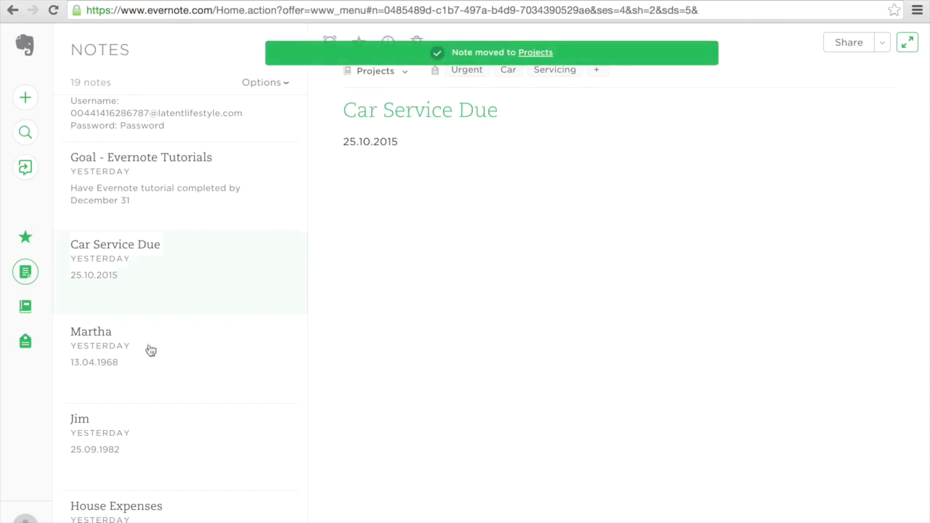
Move the first birthday note into Reference and tag it Birthdays
{"action": "left_click", "coordinate": [138, 363]}
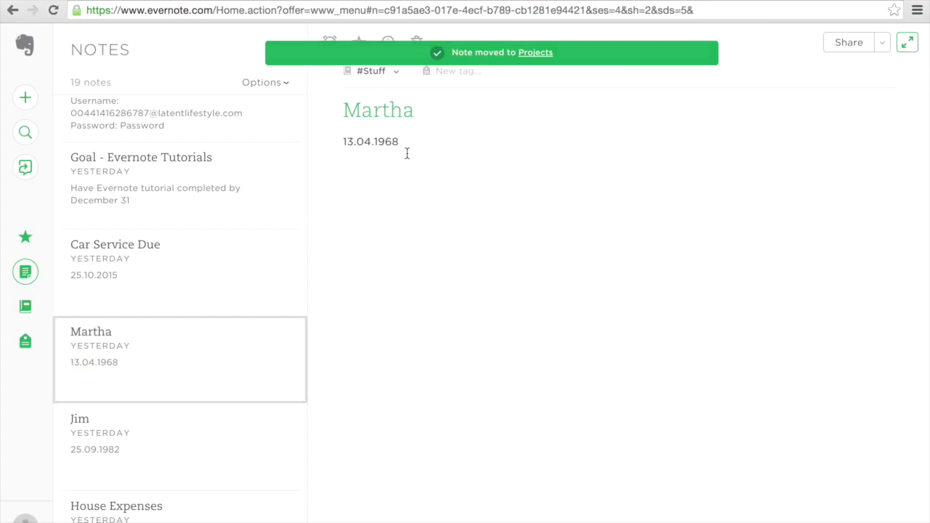
{"action": "left_click", "coordinate": [392, 75]}
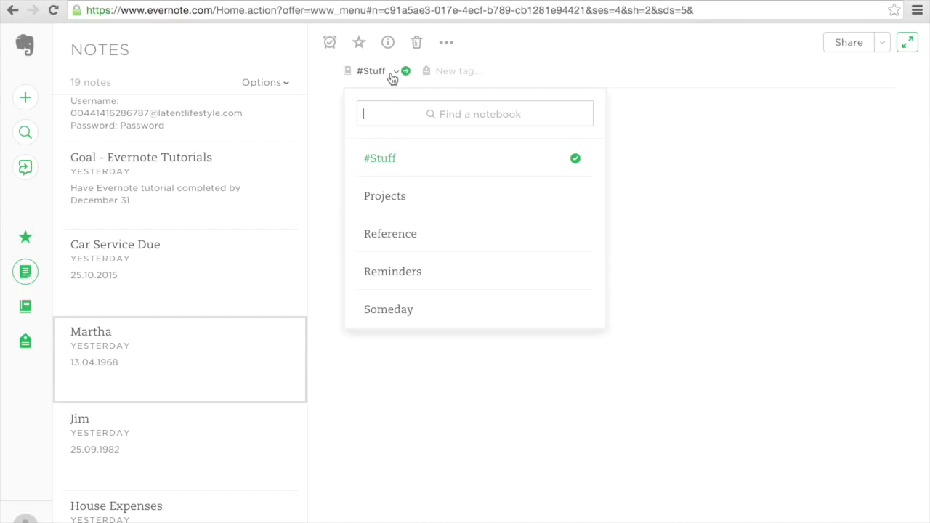
{"action": "left_click", "coordinate": [407, 235]}
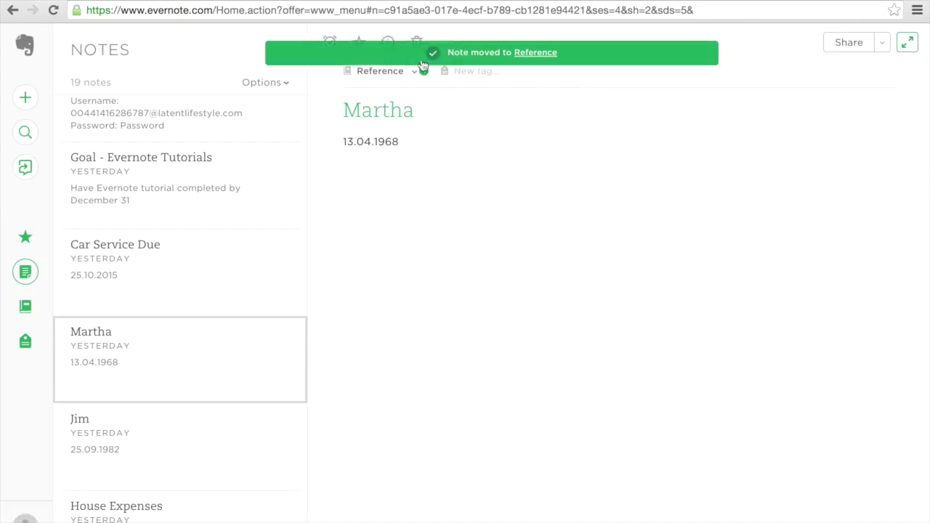
{"action": "left_click", "coordinate": [487, 73]}
{"action": "type", "text": "Birthdays"}
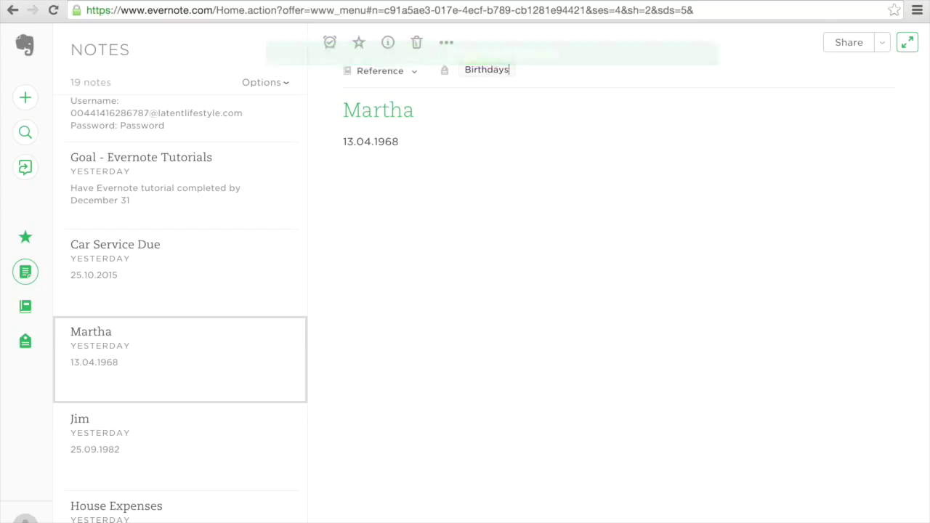
{"action": "key", "text": "Return"}
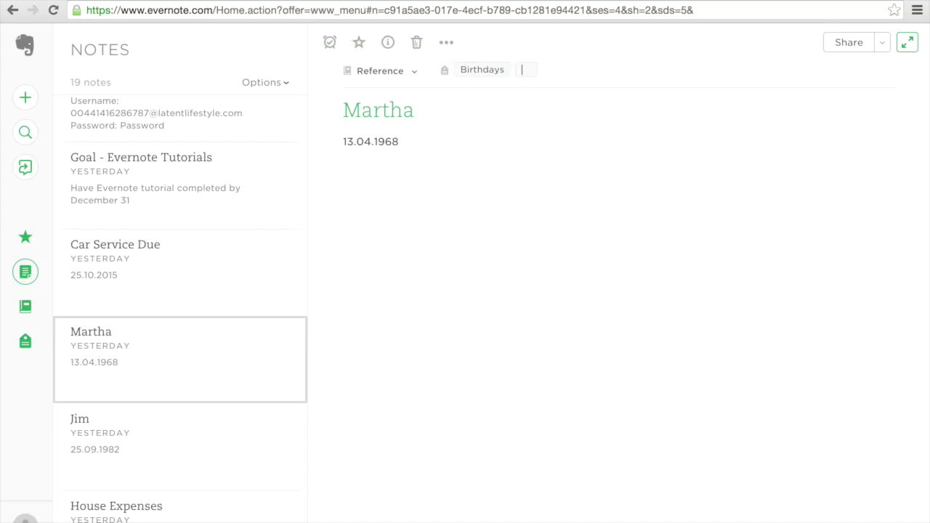
Move the second birthday note into Reference with the existing Birthdays tag
{"action": "left_click", "coordinate": [216, 433]}
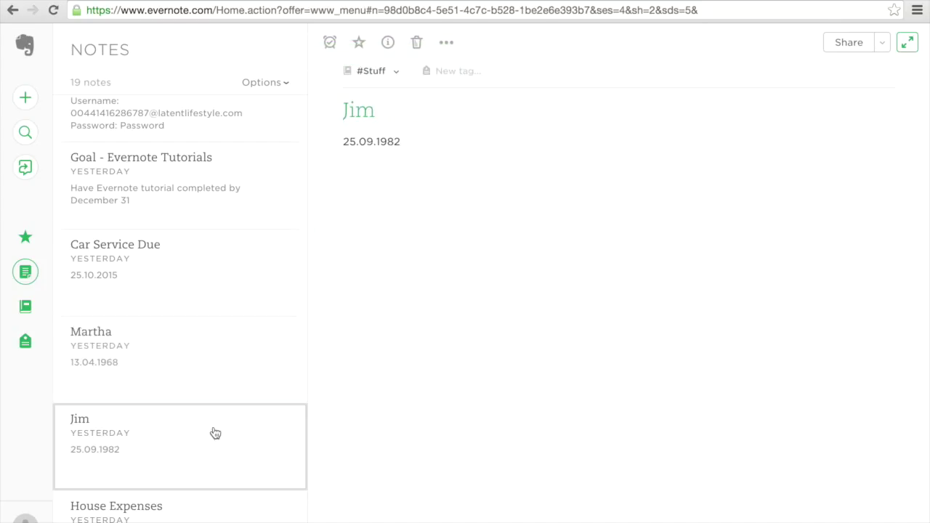
{"action": "left_click", "coordinate": [396, 72]}
{"action": "left_click", "coordinate": [381, 234]}
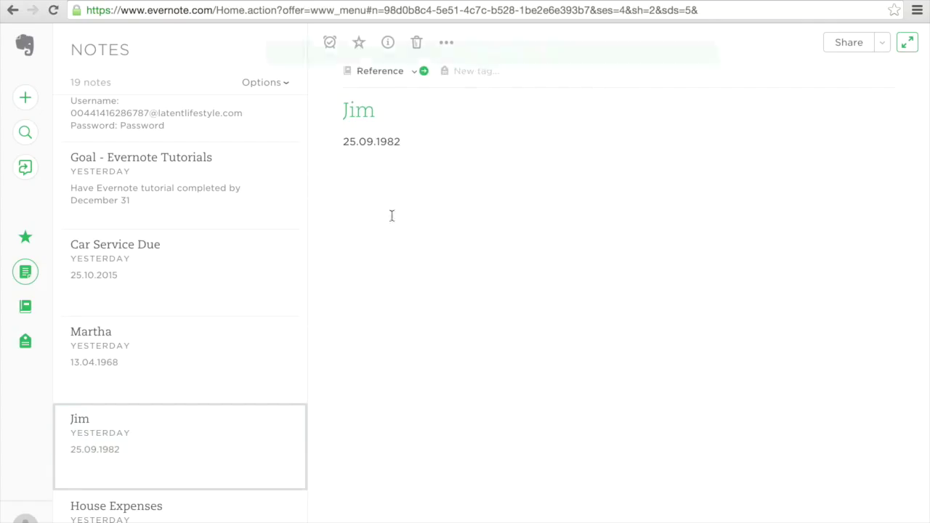
{"action": "left_click", "coordinate": [478, 75]}
{"action": "type", "text": "Birt"}
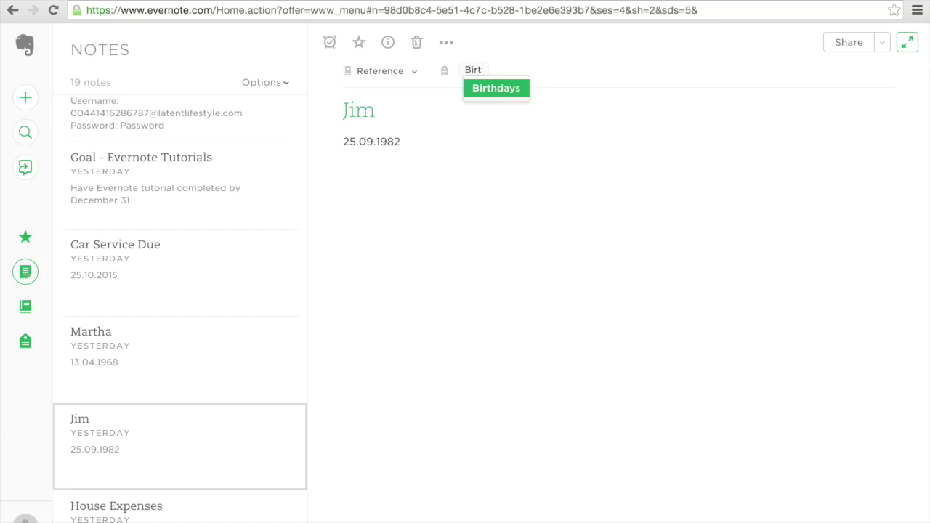
{"action": "key", "text": "Return"}
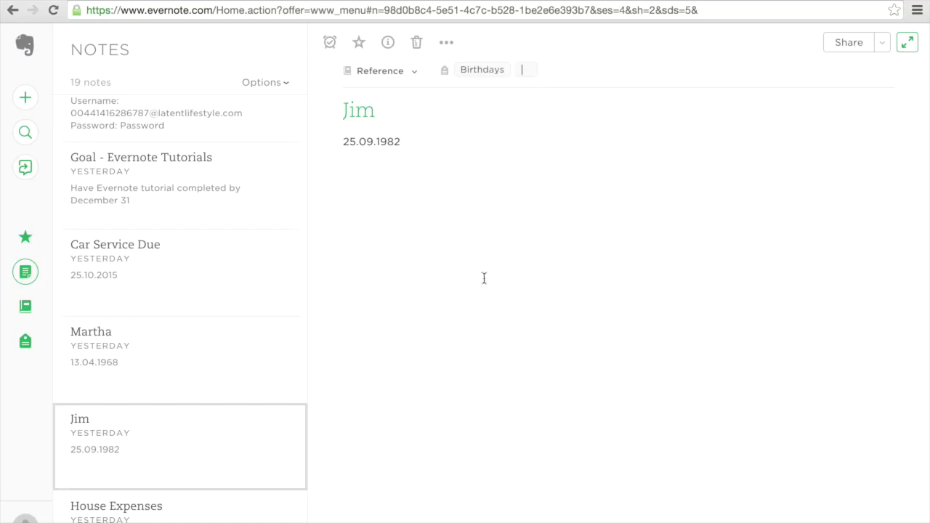
{"action": "scroll", "coordinate": [158, 466], "scroll_direction": "down", "scroll_amount": 3}
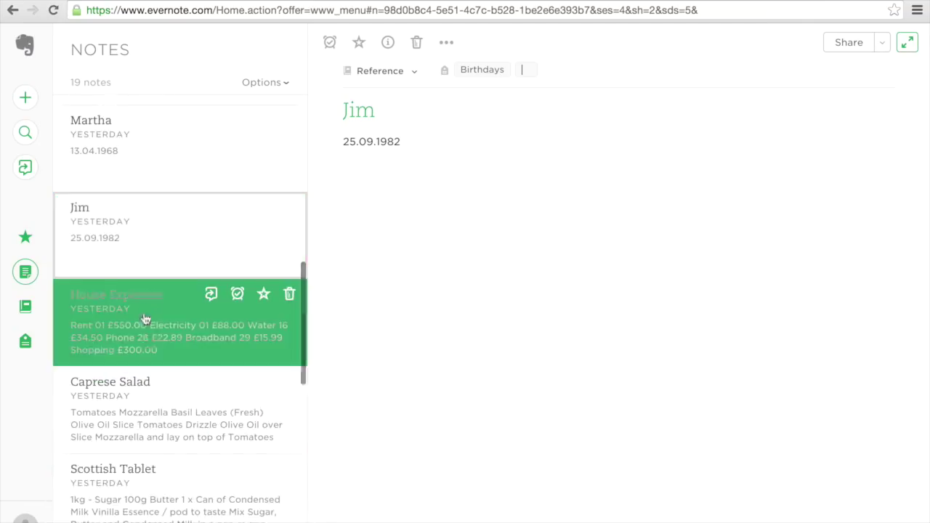
Move House Expenses into Projects and tag it Expenses and House
{"action": "left_click", "coordinate": [145, 333]}
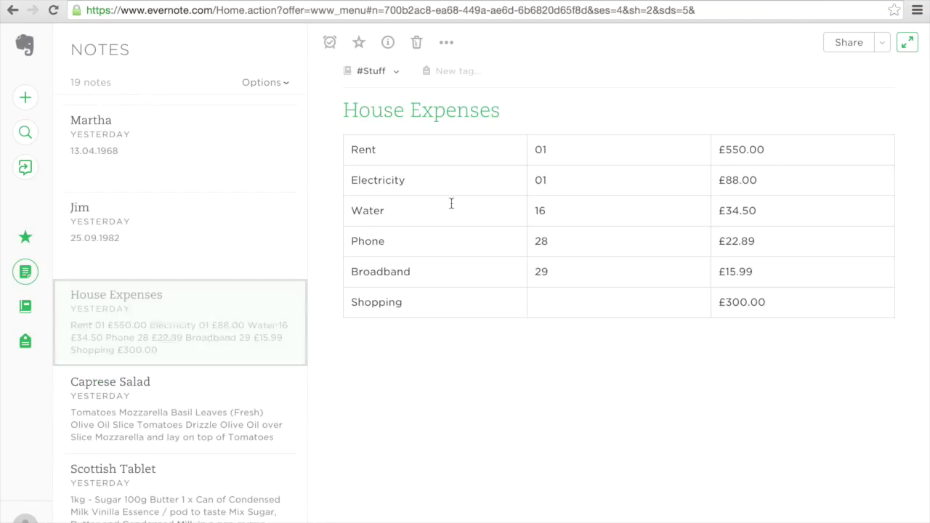
{"action": "left_click", "coordinate": [392, 74]}
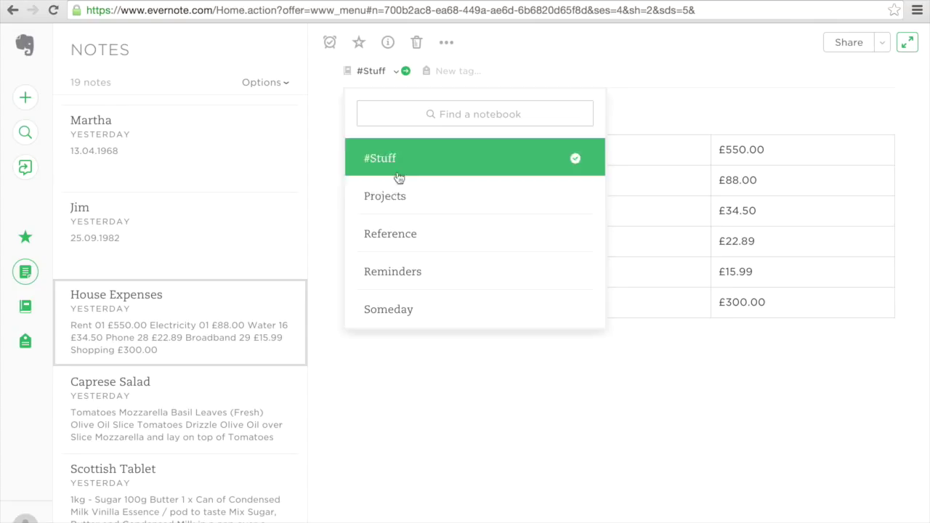
{"action": "left_click", "coordinate": [400, 197]}
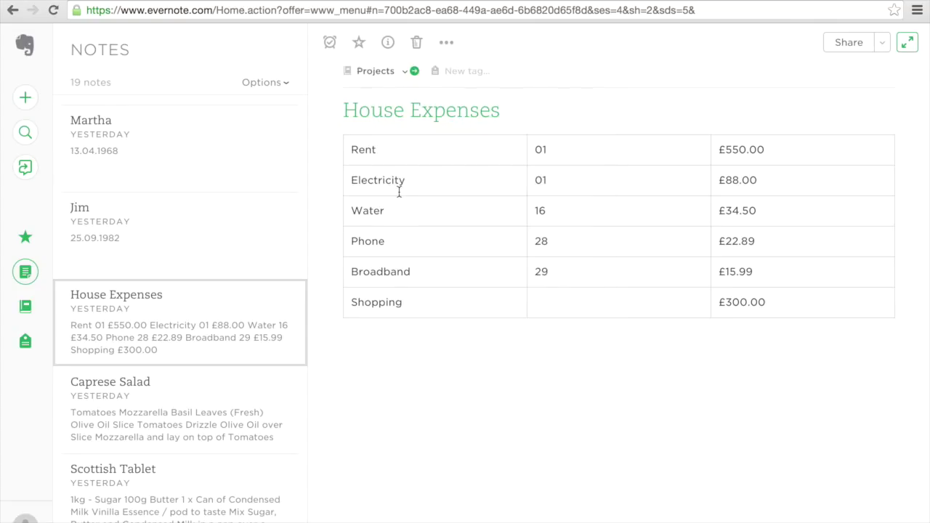
{"action": "left_click", "coordinate": [467, 70]}
{"action": "type", "text": "E"}
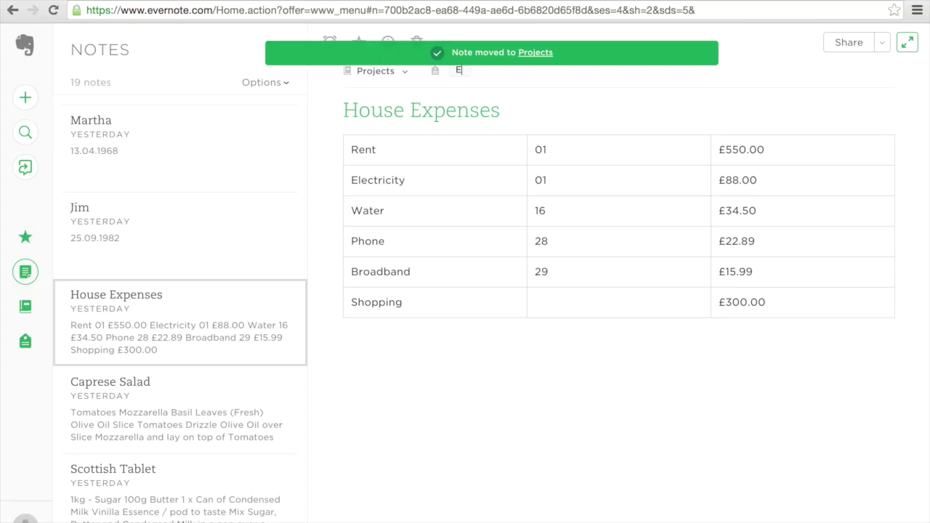
{"action": "type", "text": "xpenses"}
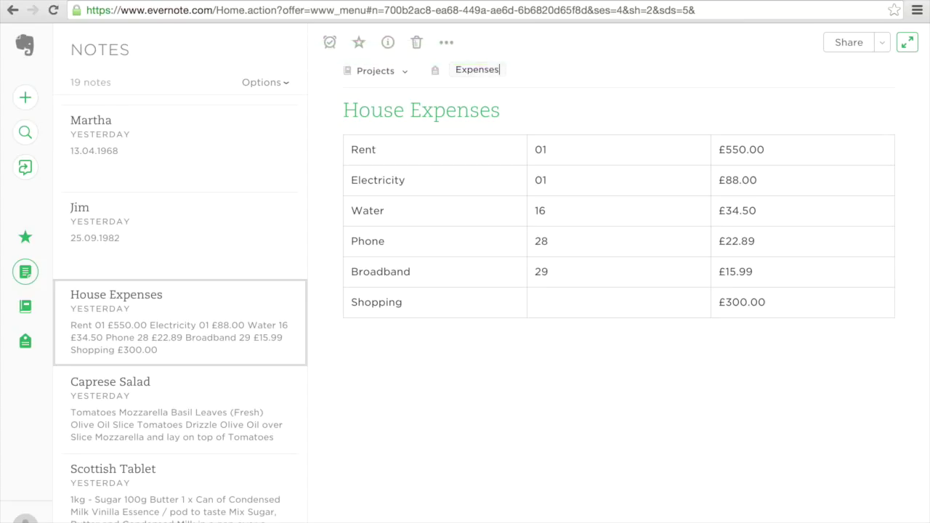
{"action": "key", "text": "Return"}
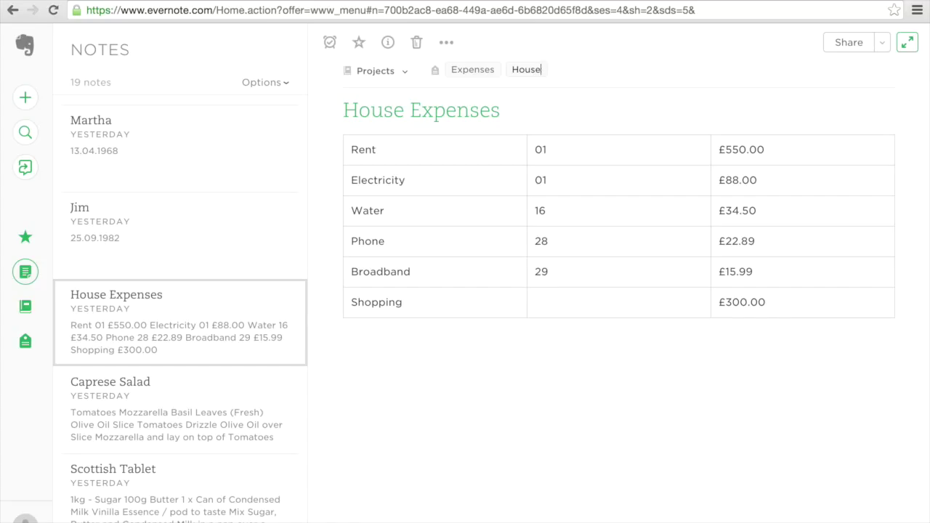
{"action": "key", "text": "Return"}
{"action": "left_click", "coordinate": [172, 414]}
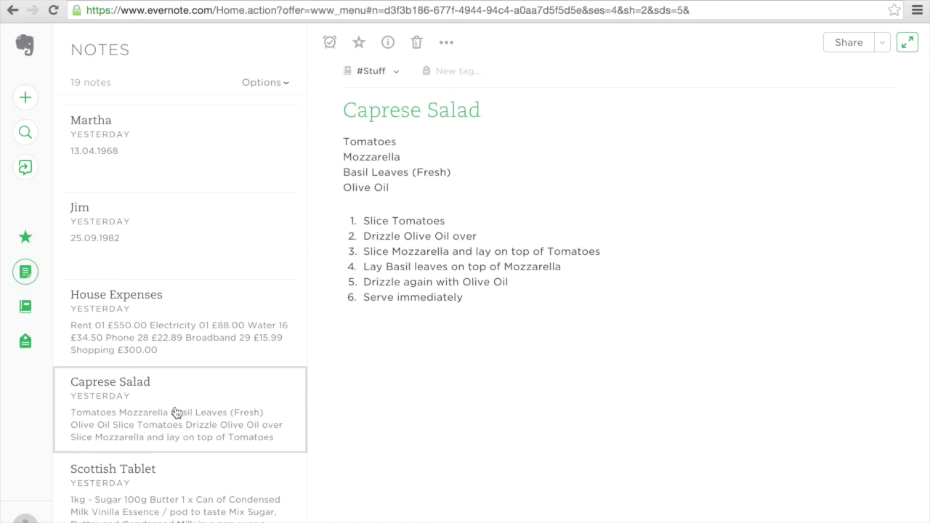
Move Caprese Salad into Reference and tag it Receipe and Salad
{"action": "left_click", "coordinate": [394, 74]}
{"action": "left_click", "coordinate": [393, 233]}
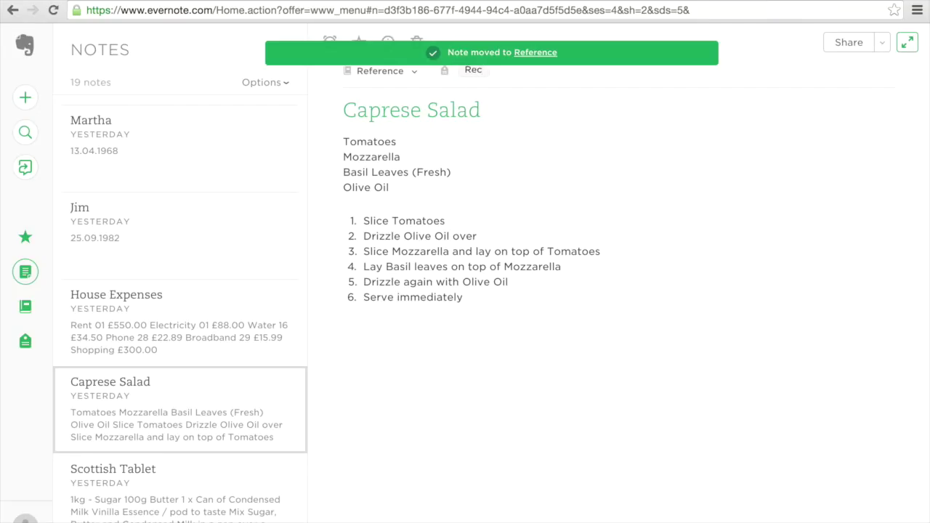
{"action": "type", "text": "Receipe"}
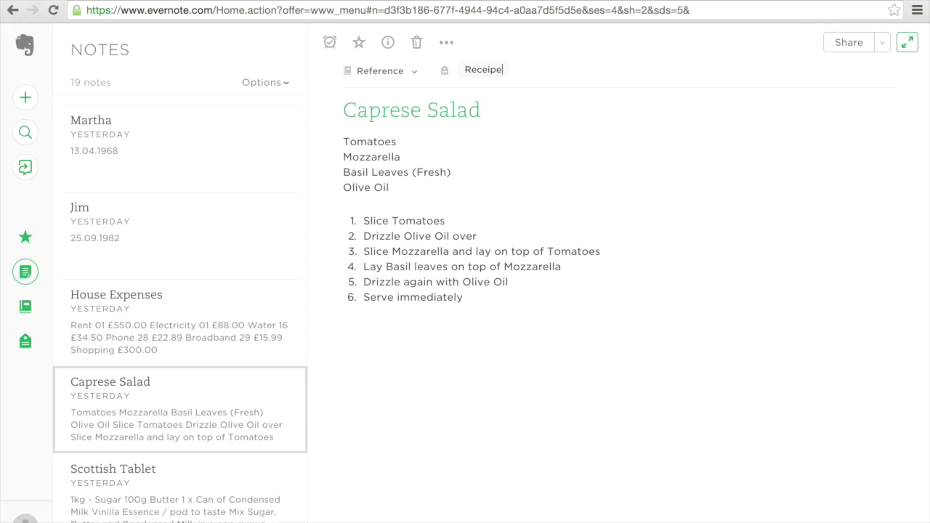
{"action": "key", "text": "Return"}
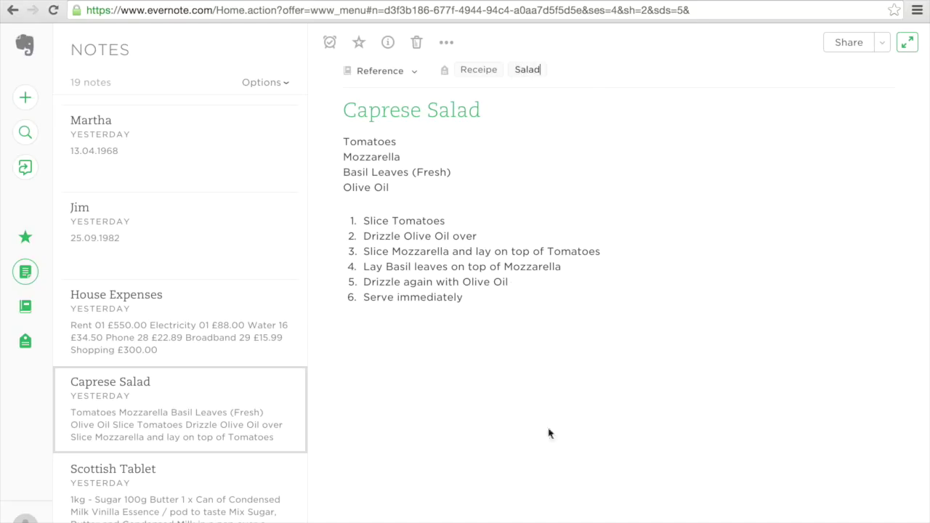
{"action": "key", "text": "Return"}
Move Scottish Tablet into Reference and tag it Receipe and Sweet
{"action": "left_click", "coordinate": [160, 498]}
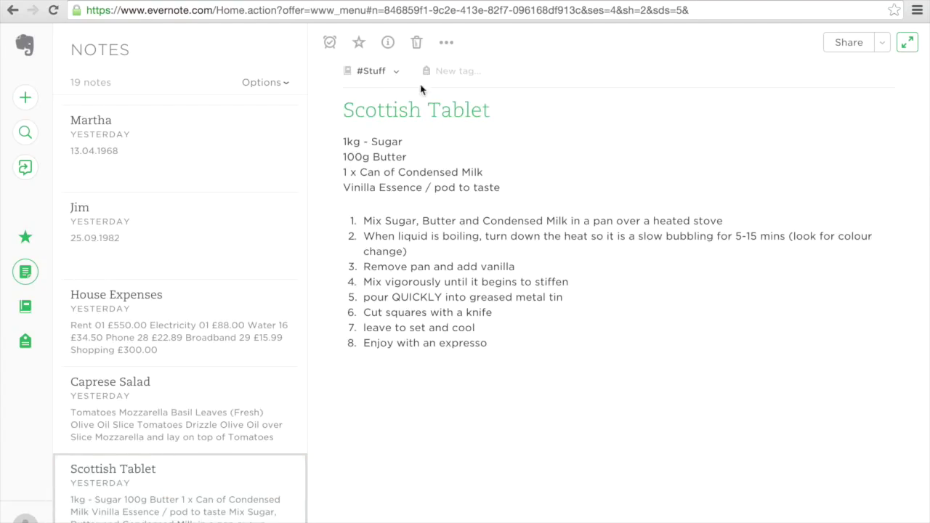
{"action": "left_click", "coordinate": [386, 72]}
{"action": "left_click", "coordinate": [395, 234]}
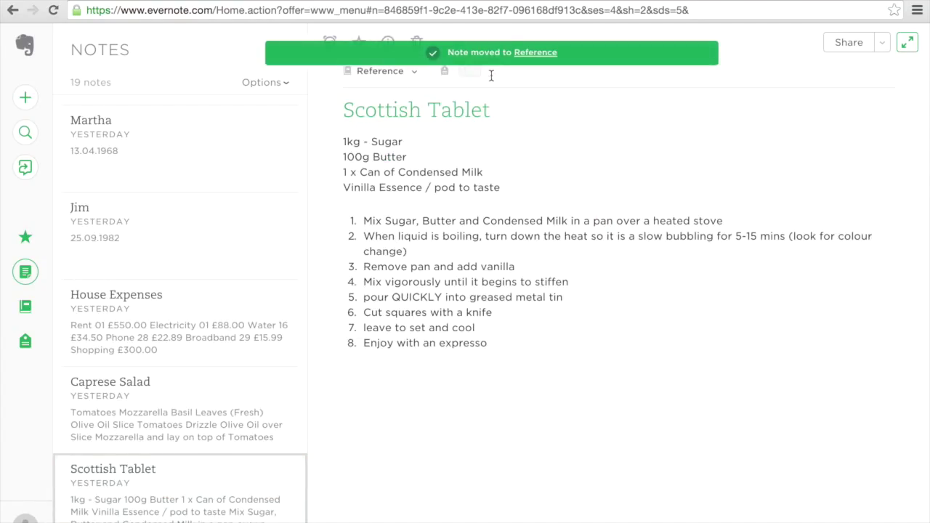
{"action": "type", "text": "Re"}
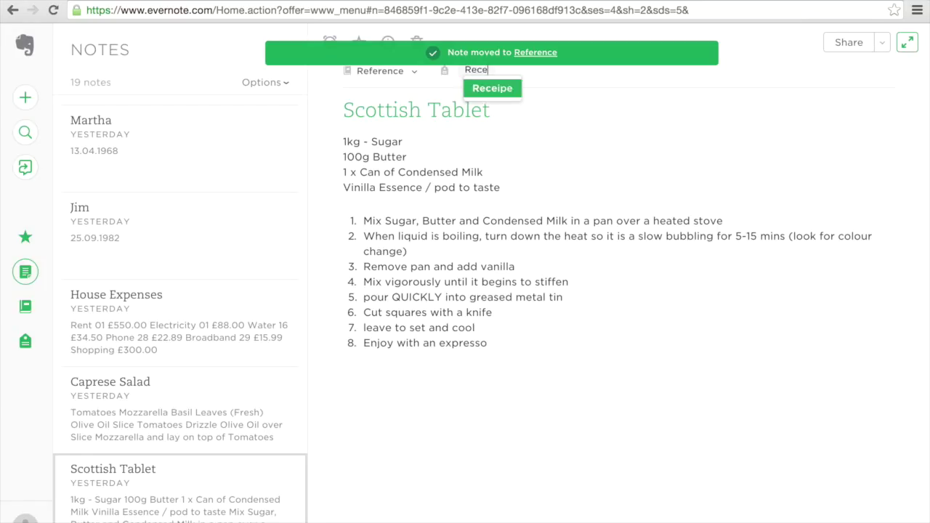
{"action": "type", "text": "ce"}
{"action": "key", "text": "Return"}
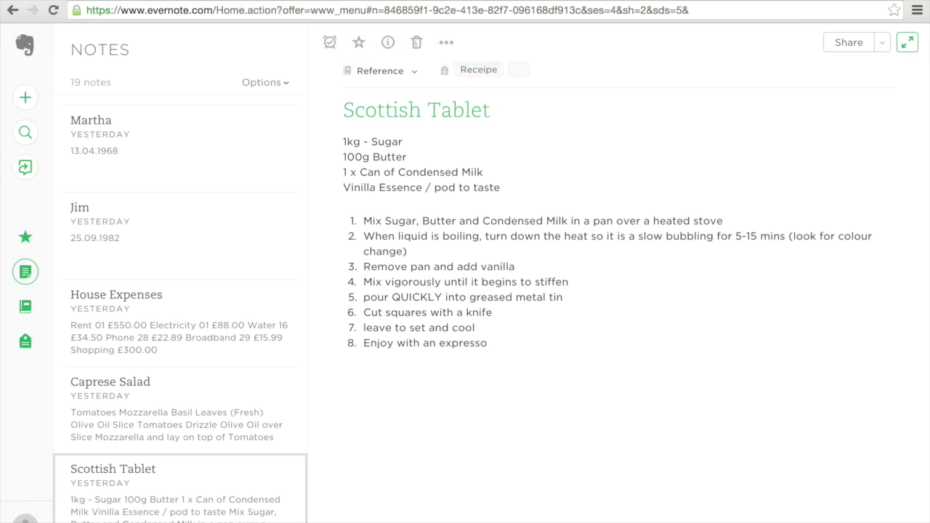
{"action": "type", "text": "Sweet"}
{"action": "key", "text": "Return"}
{"action": "scroll", "coordinate": [215, 380], "scroll_direction": "down", "scroll_amount": 4}
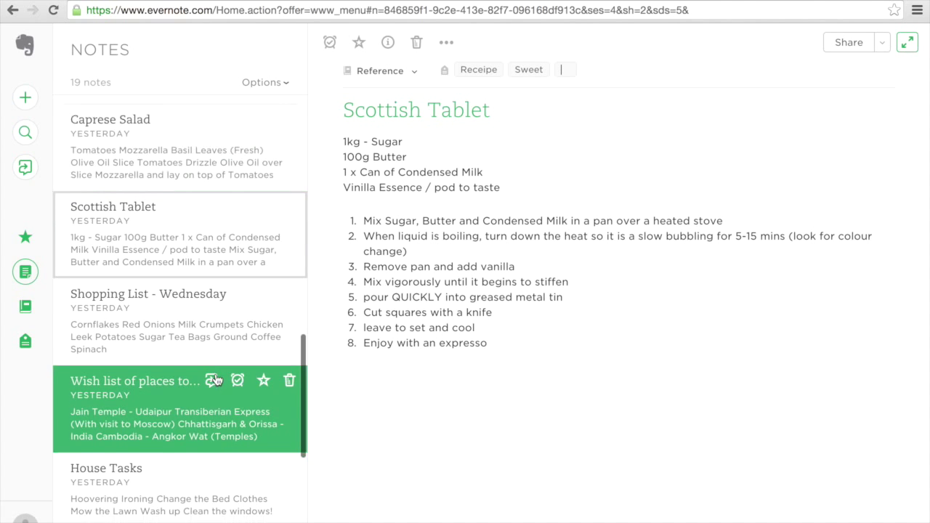
File Shopping List - Wednesday into Projects tagged Shopping, then look over the Wish list and House Tasks notes
{"action": "scroll", "coordinate": [215, 380], "scroll_direction": "down", "scroll_amount": 1}
{"action": "left_click", "coordinate": [210, 256]}
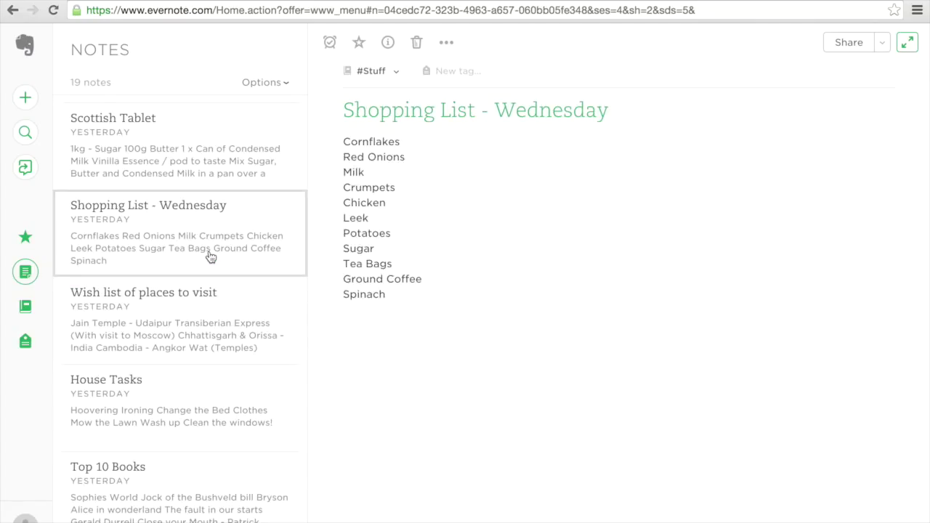
{"action": "left_click", "coordinate": [390, 74]}
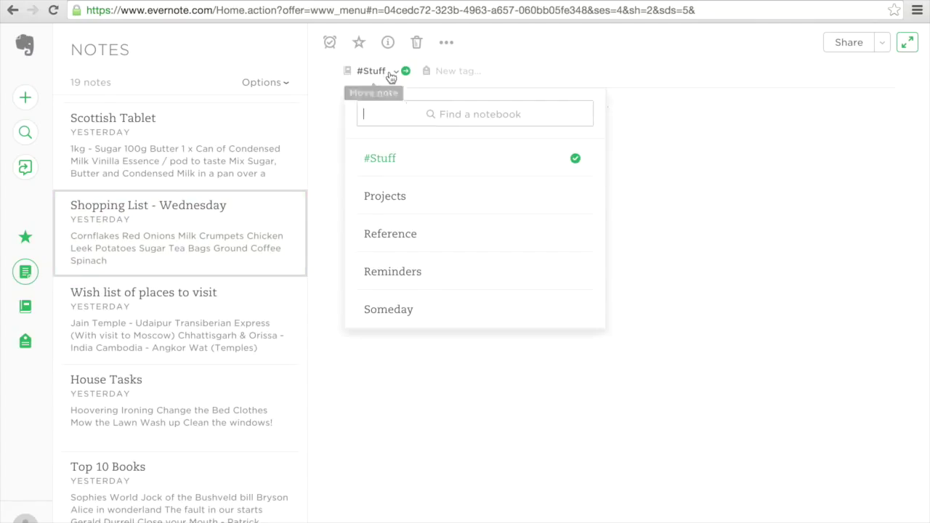
{"action": "left_click", "coordinate": [387, 197]}
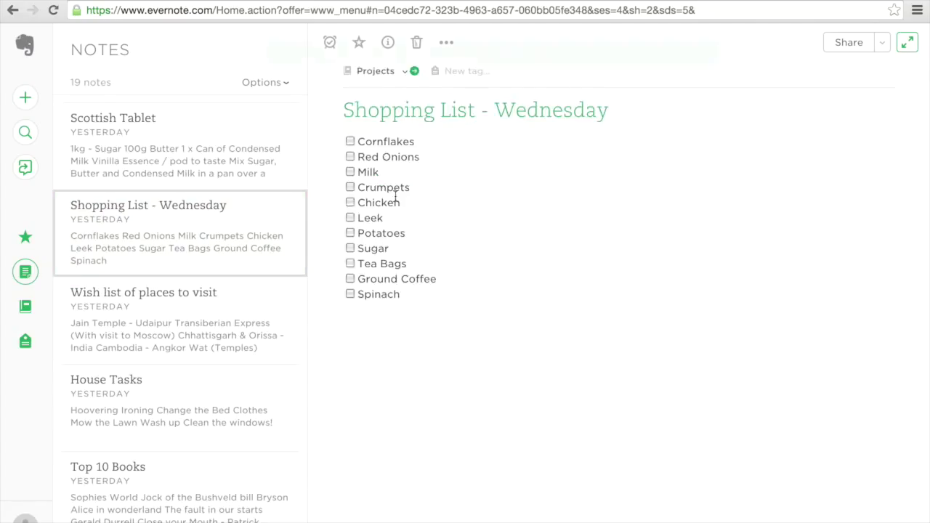
{"action": "left_click", "coordinate": [485, 74]}
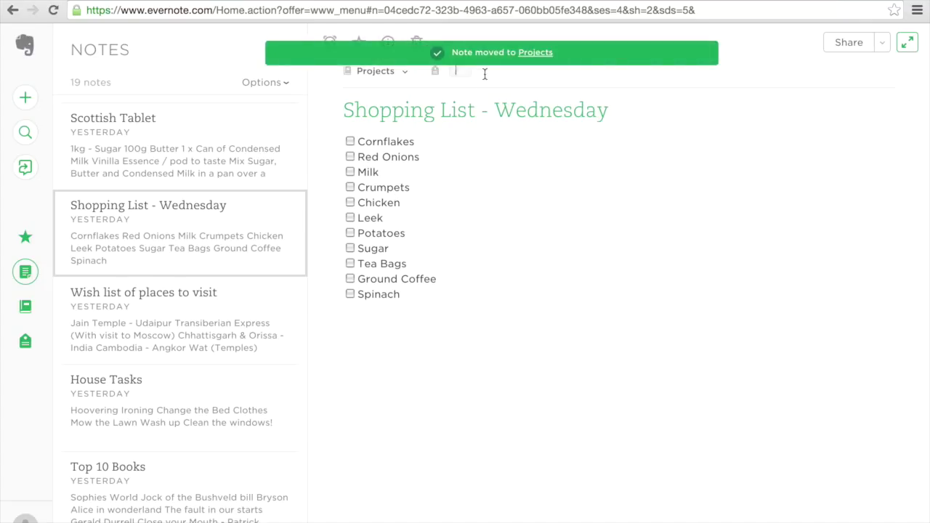
{"action": "type", "text": "Sh"}
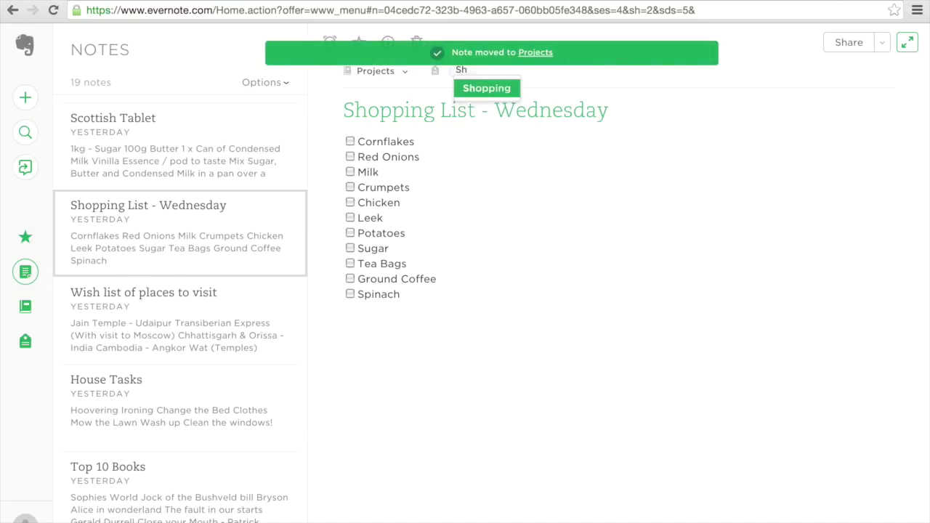
{"action": "key", "text": "Return"}
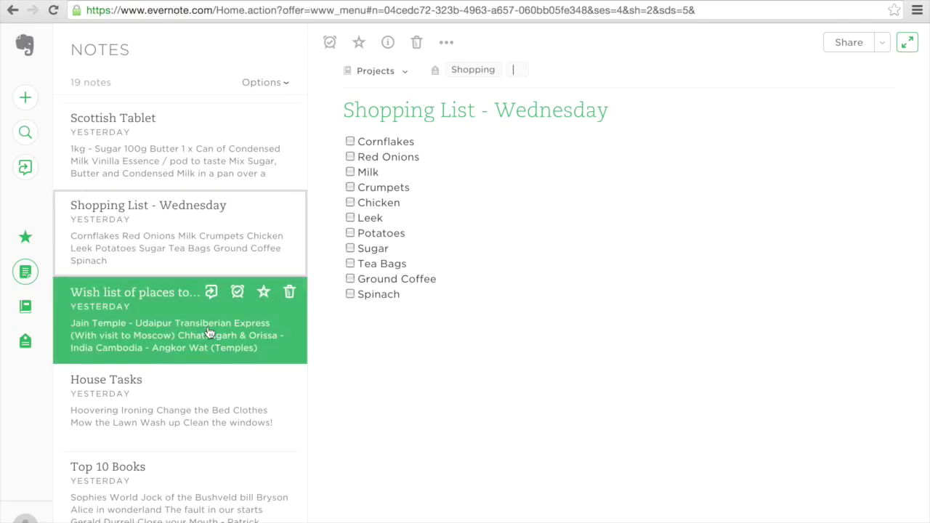
{"action": "left_click", "coordinate": [207, 333]}
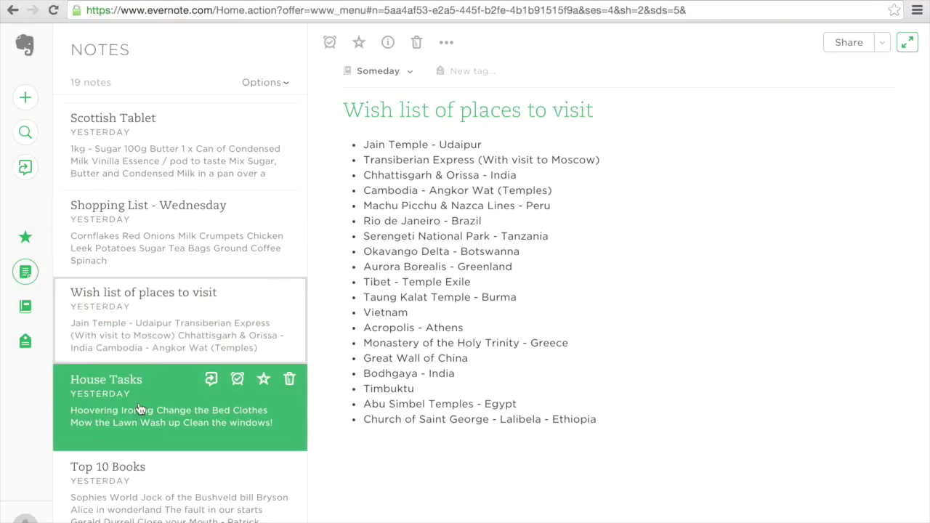
{"action": "left_click", "coordinate": [139, 409]}
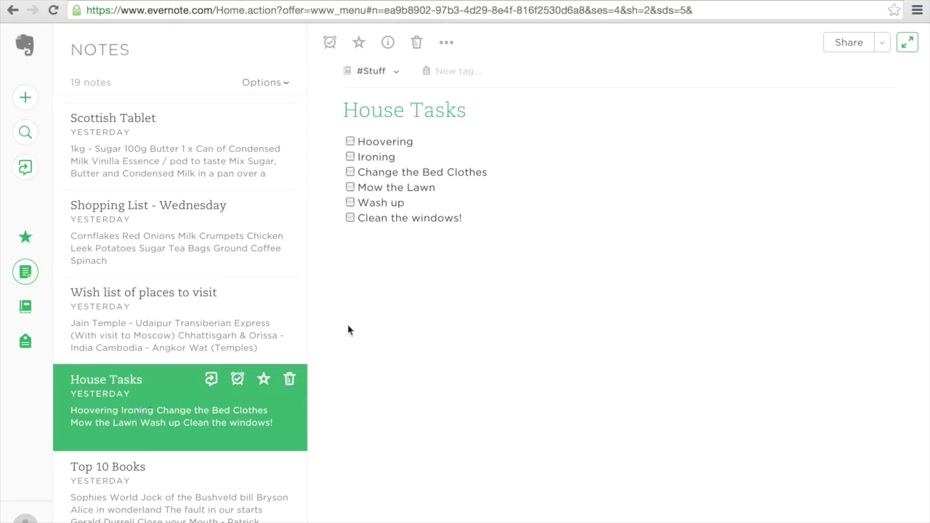
Move the House Tasks note into the Projects notebook
{"action": "left_click", "coordinate": [389, 73]}
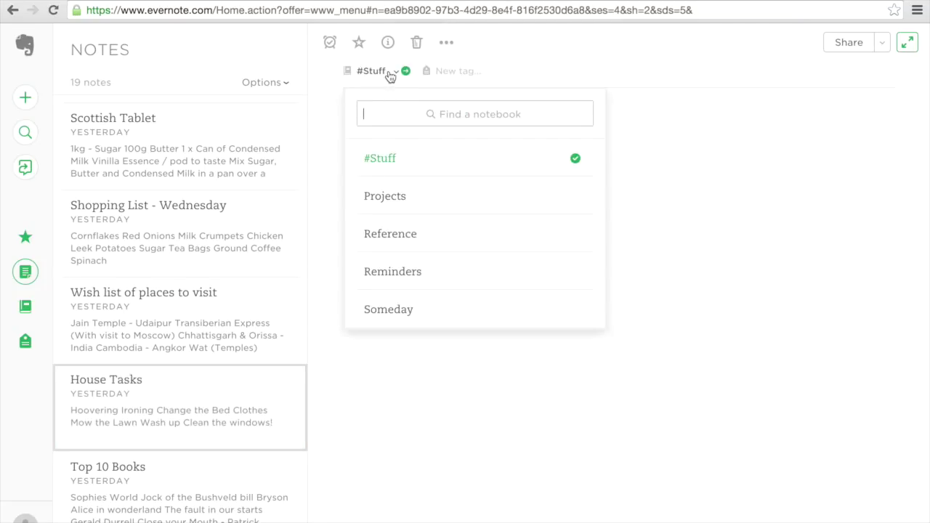
{"action": "left_click", "coordinate": [397, 204]}
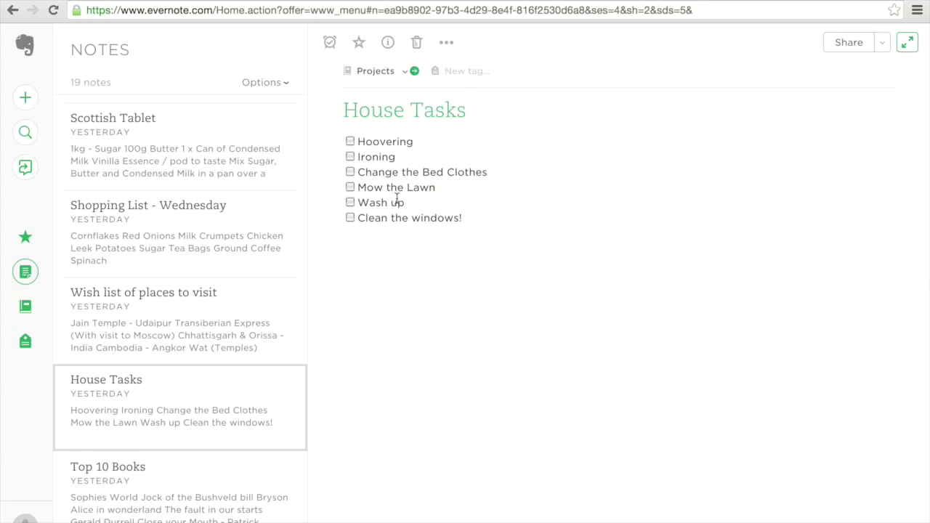
{"action": "left_click", "coordinate": [463, 72]}
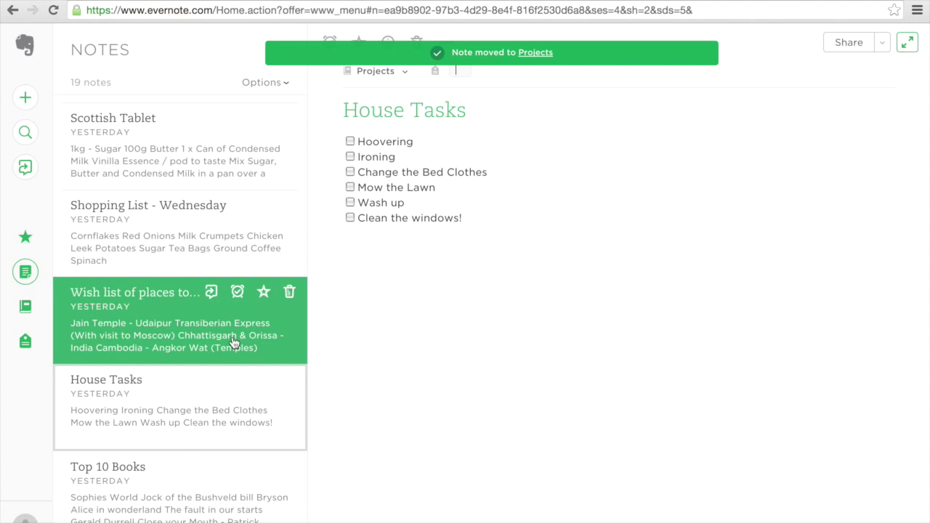
{"action": "scroll", "coordinate": [167, 482], "scroll_direction": "down", "scroll_amount": 3}
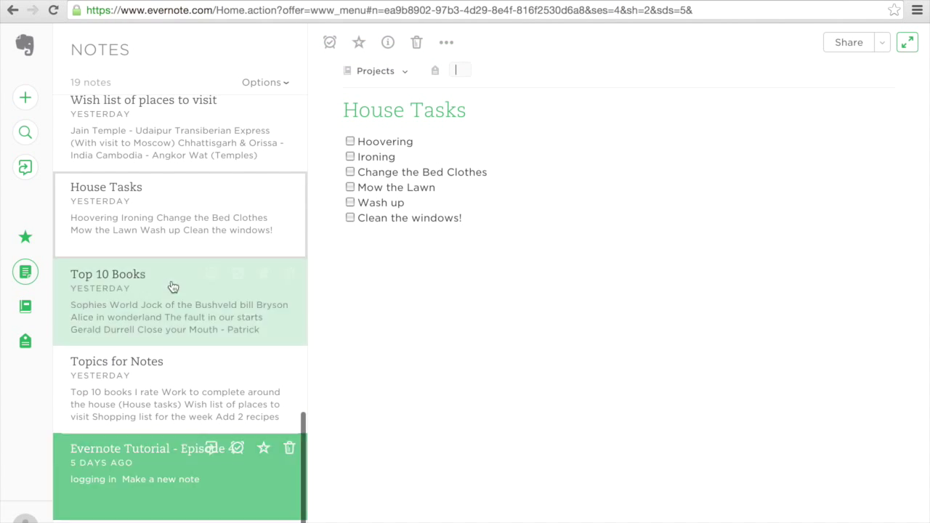
{"action": "scroll", "coordinate": [162, 317], "scroll_direction": "down", "scroll_amount": 5}
Move Top 10 Books into the Reference notebook and tag it Books
{"action": "left_click", "coordinate": [162, 317]}
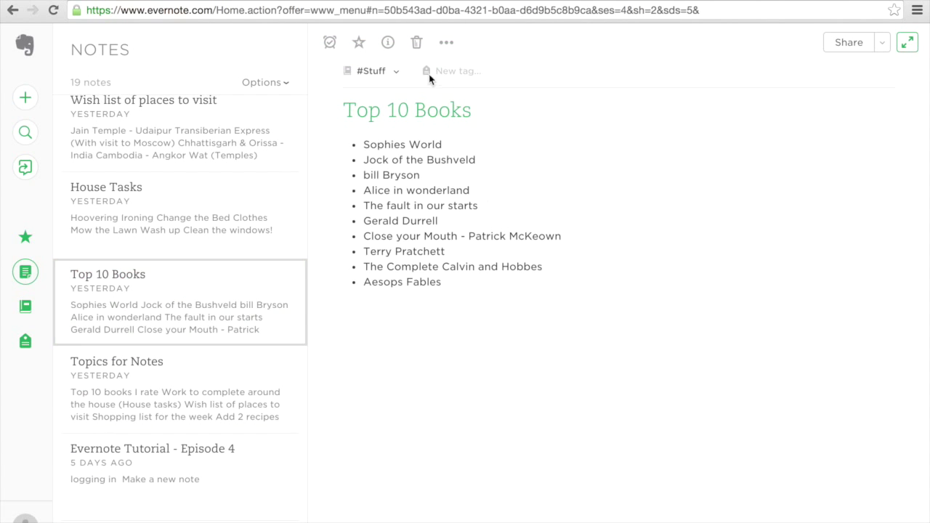
{"action": "left_click", "coordinate": [398, 74]}
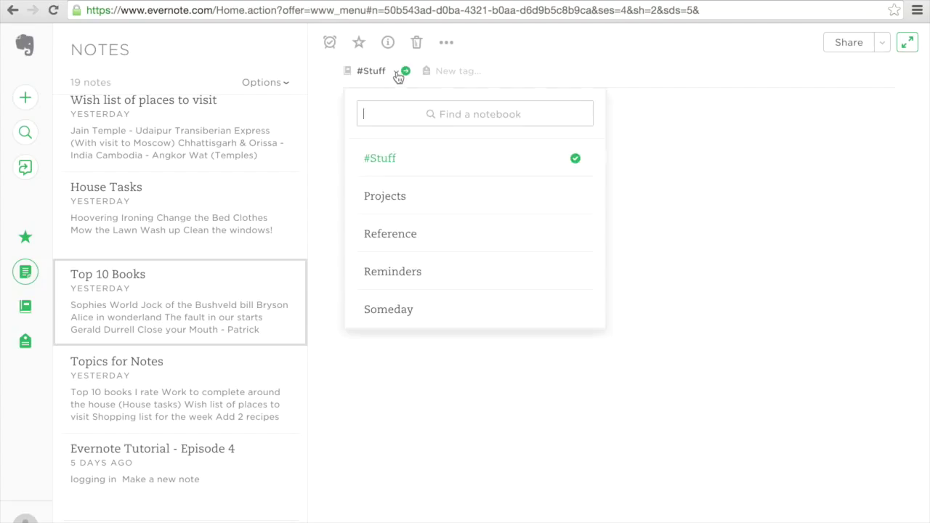
{"action": "left_click", "coordinate": [404, 232]}
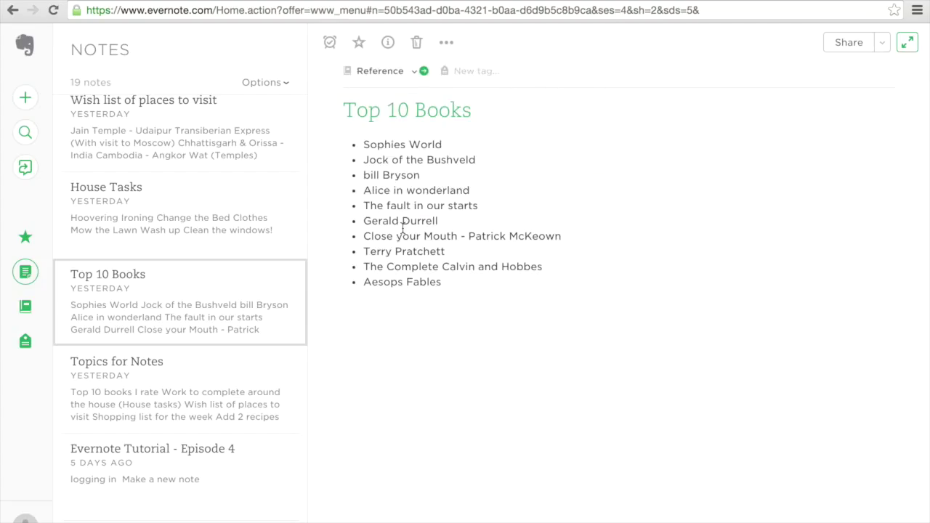
{"action": "left_click", "coordinate": [465, 71]}
{"action": "type", "text": "Books"}
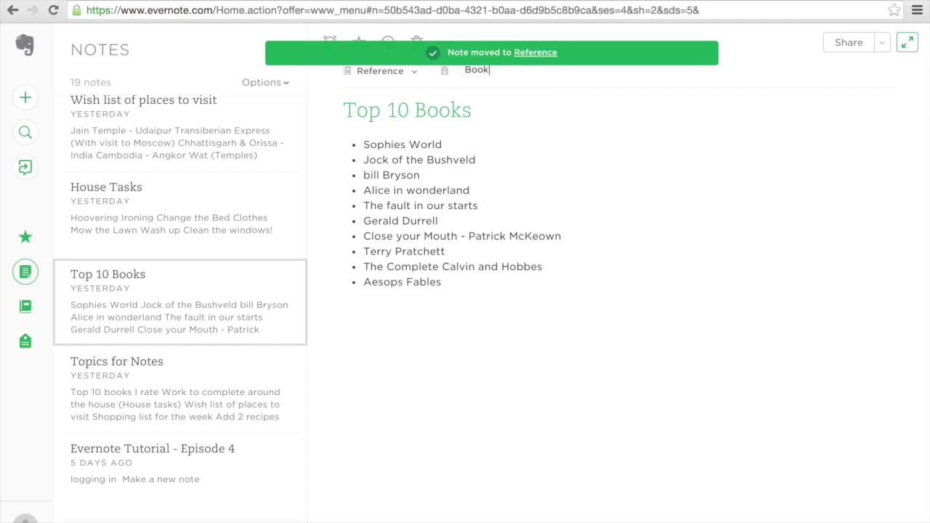
{"action": "key", "text": "Return"}
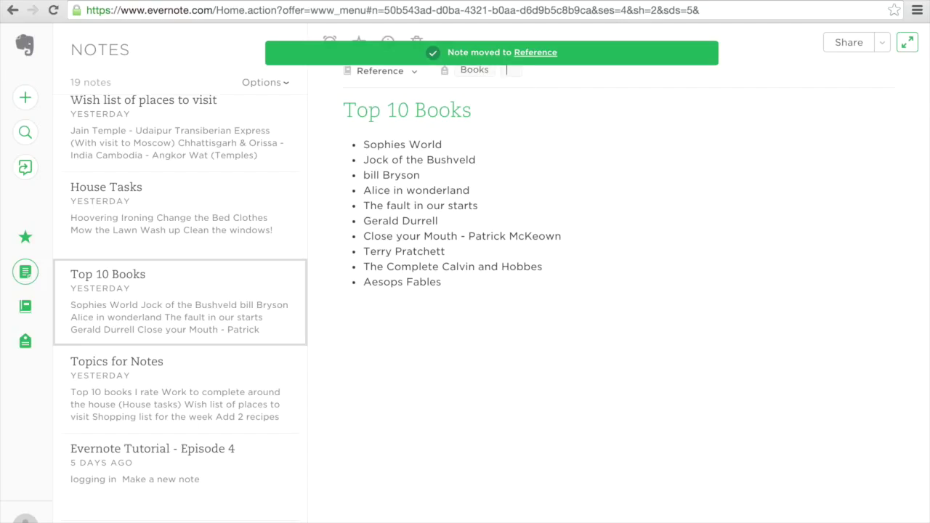
{"action": "left_click", "coordinate": [208, 383]}
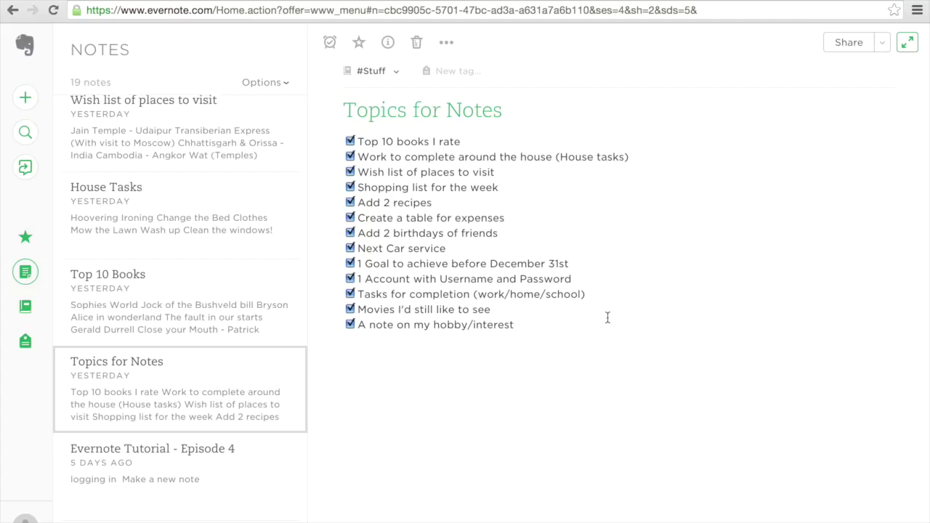
File Topics for Notes into Reference with the Evernote and Tutorials tags
{"action": "left_click", "coordinate": [379, 73]}
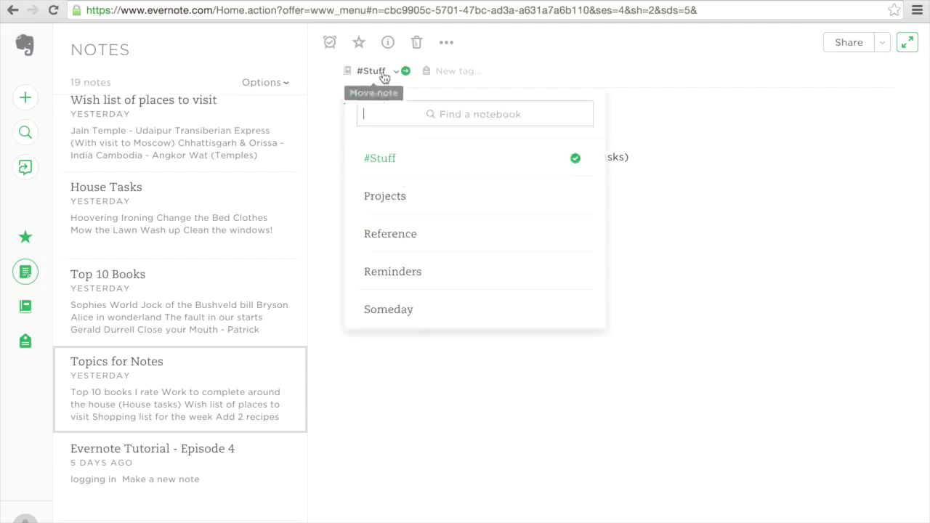
{"action": "left_click", "coordinate": [407, 234]}
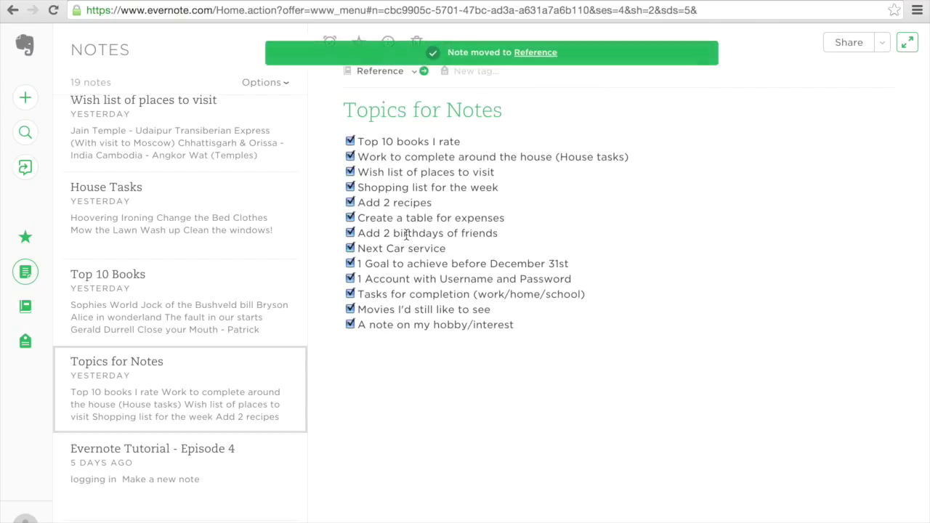
{"action": "left_click", "coordinate": [481, 74]}
{"action": "type", "text": "Everno"}
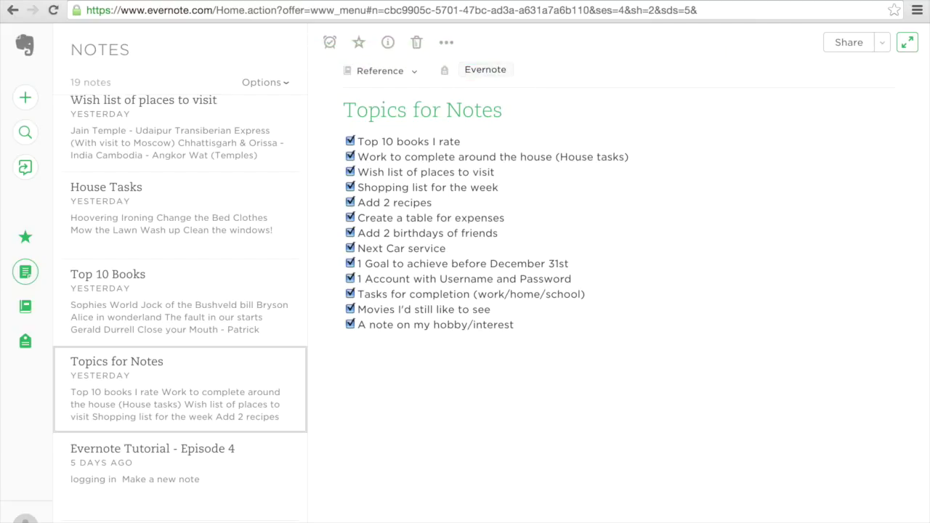
{"action": "type", "text": "te"}
{"action": "key", "text": "Return"}
{"action": "type", "text": "Tut"}
{"action": "key", "text": "Return"}
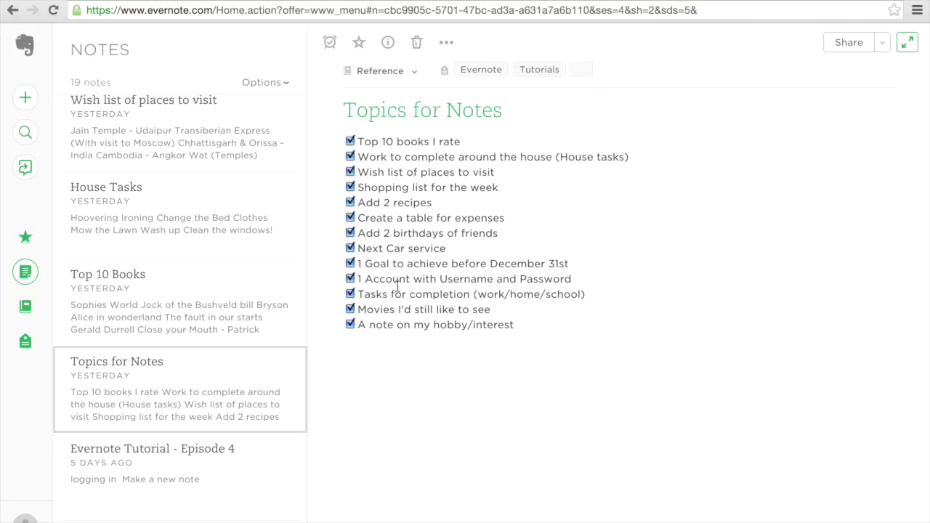
Move Evernote Tutorial - Episode 4 into Reference and tag it Tutorials and Evernote
{"action": "left_click", "coordinate": [218, 476]}
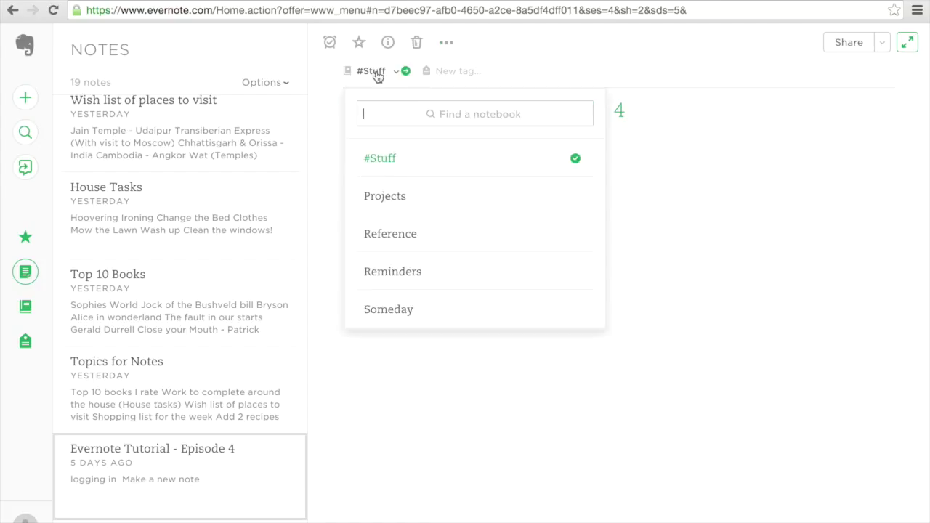
{"action": "left_click", "coordinate": [411, 243]}
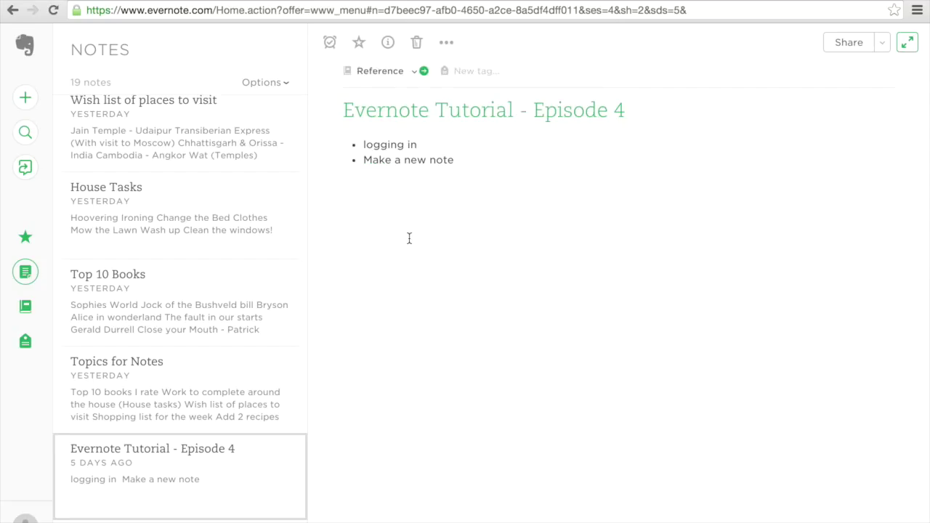
{"action": "left_click", "coordinate": [475, 70]}
{"action": "type", "text": "T"}
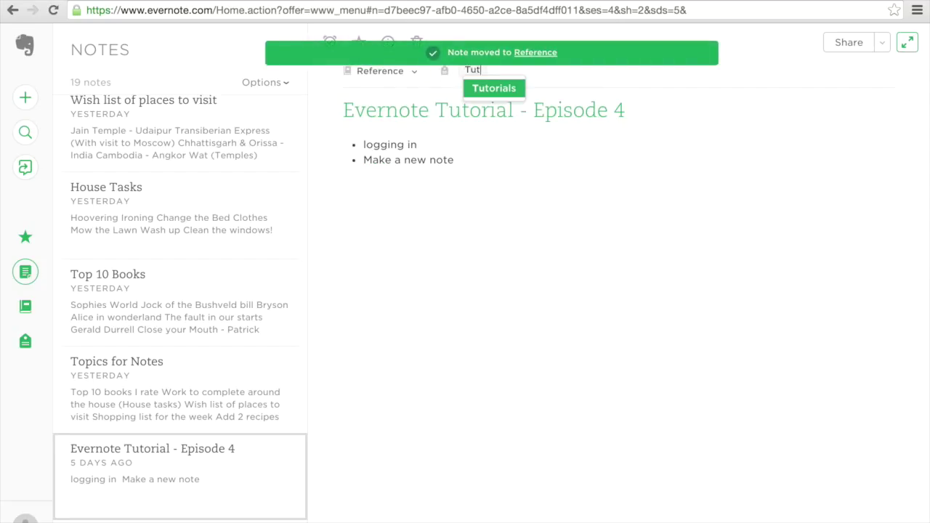
{"action": "type", "text": "ut"}
{"action": "key", "text": "Return"}
{"action": "type", "text": "Eve"}
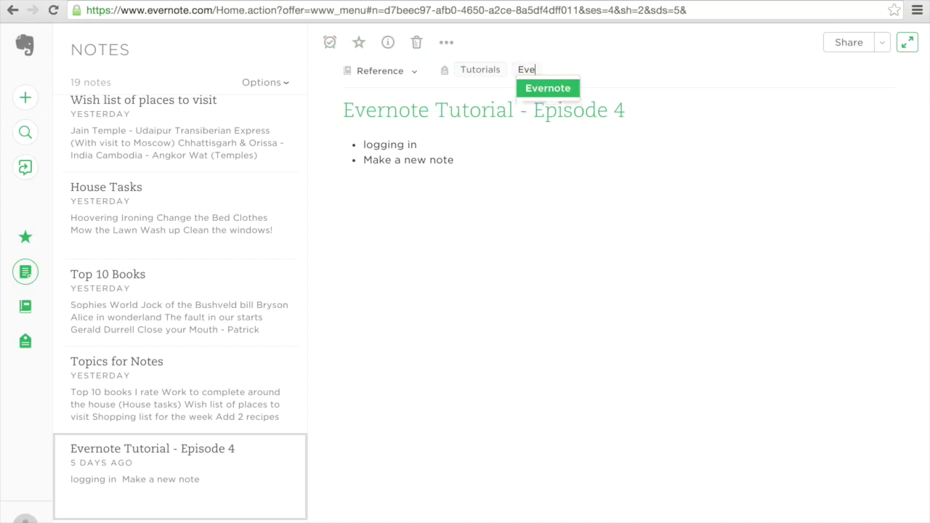
{"action": "type", "text": "r"}
{"action": "key", "text": "Return"}
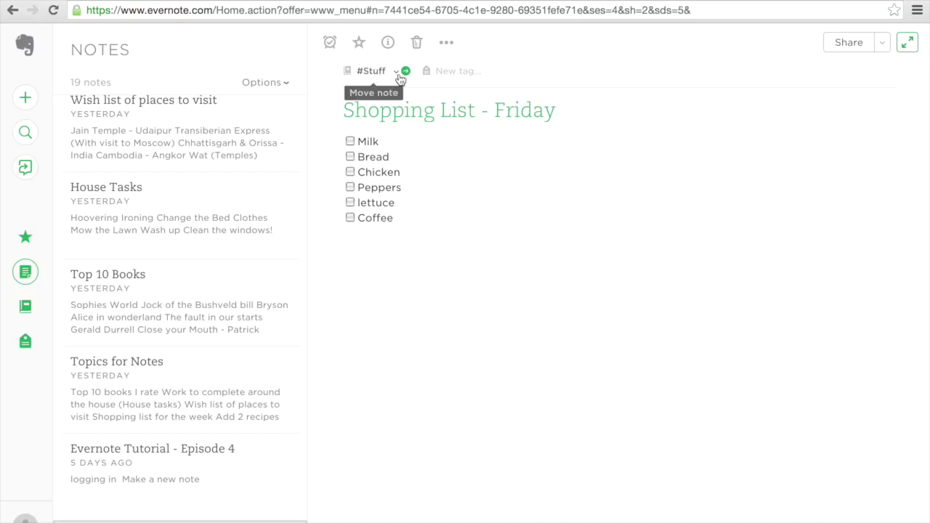
Delete Shopping List - Friday from the note toolbar and confirm the deletion
{"action": "left_click", "coordinate": [416, 42]}
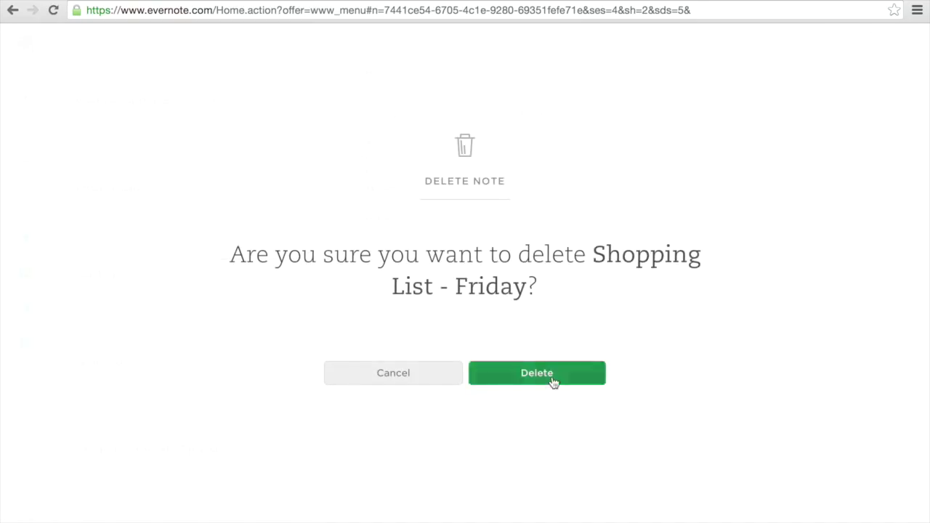
{"action": "left_click", "coordinate": [554, 382]}
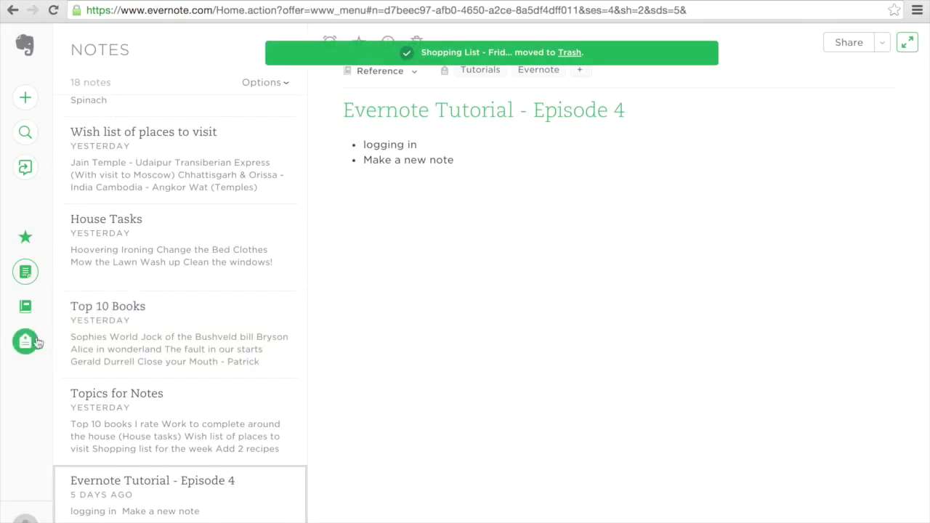
Confirm the #Stuff notebook is empty, then open the Projects notebook
{"action": "left_click", "coordinate": [24, 306]}
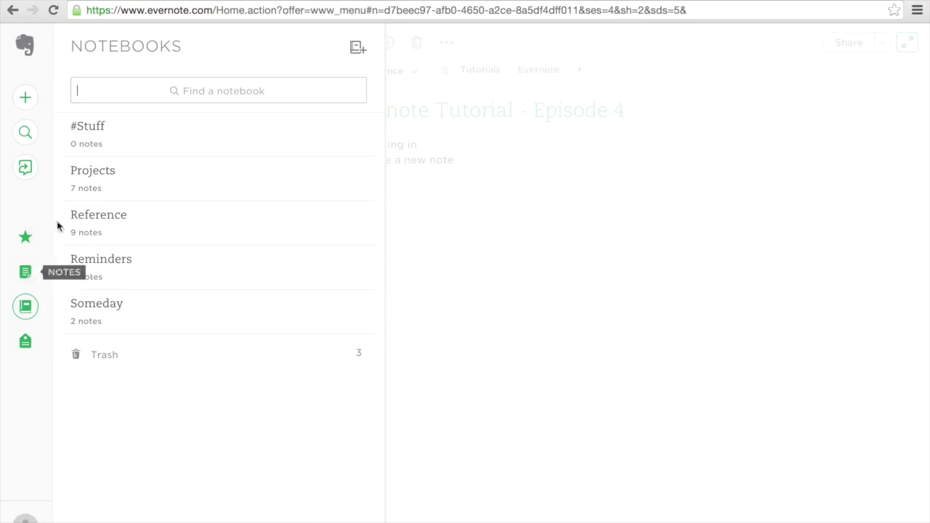
{"action": "left_click", "coordinate": [135, 126]}
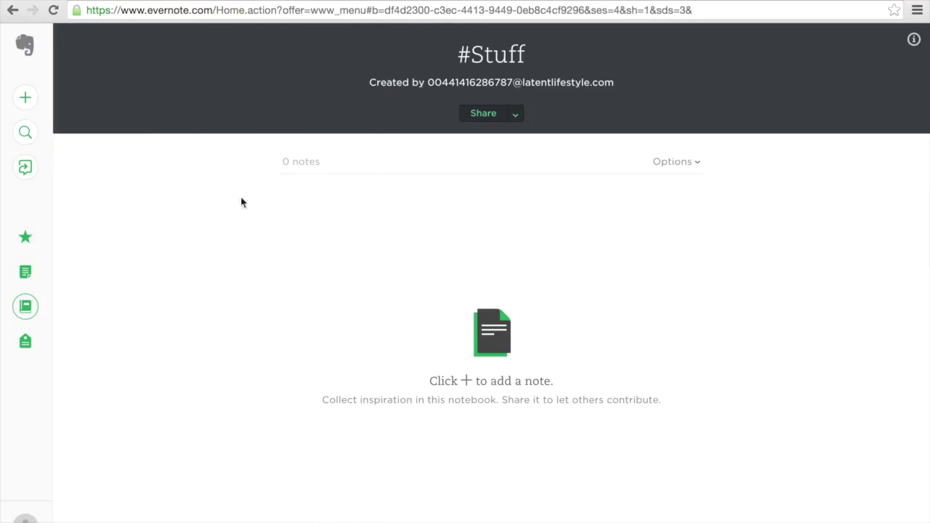
{"action": "left_click", "coordinate": [26, 308]}
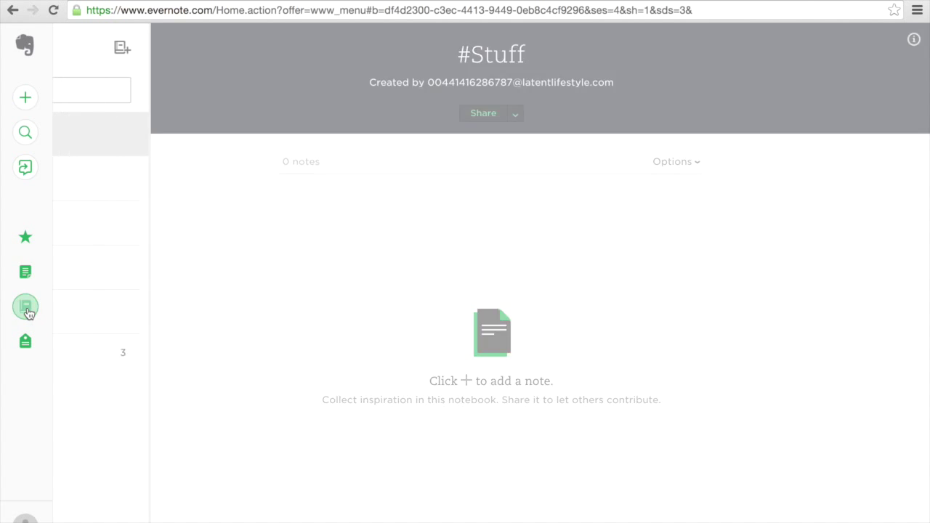
{"action": "left_click", "coordinate": [128, 176]}
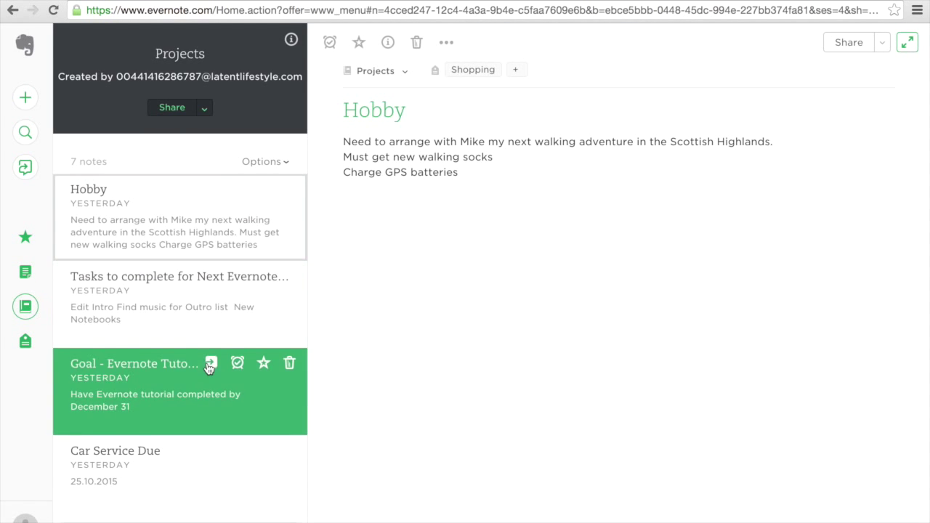
{"action": "scroll", "coordinate": [209, 361], "scroll_direction": "down", "scroll_amount": 1}
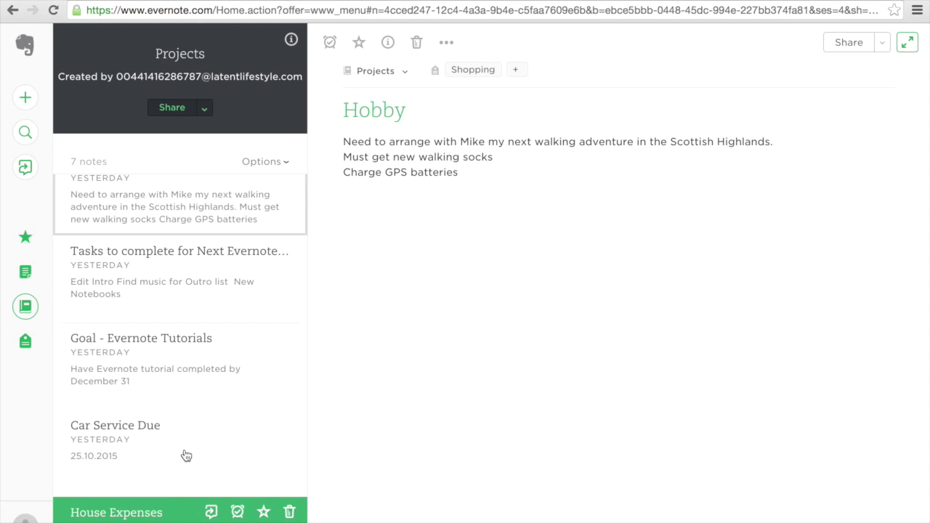
Browse the notes filed in the Reference notebook
{"action": "left_click", "coordinate": [25, 307]}
{"action": "left_click", "coordinate": [113, 222]}
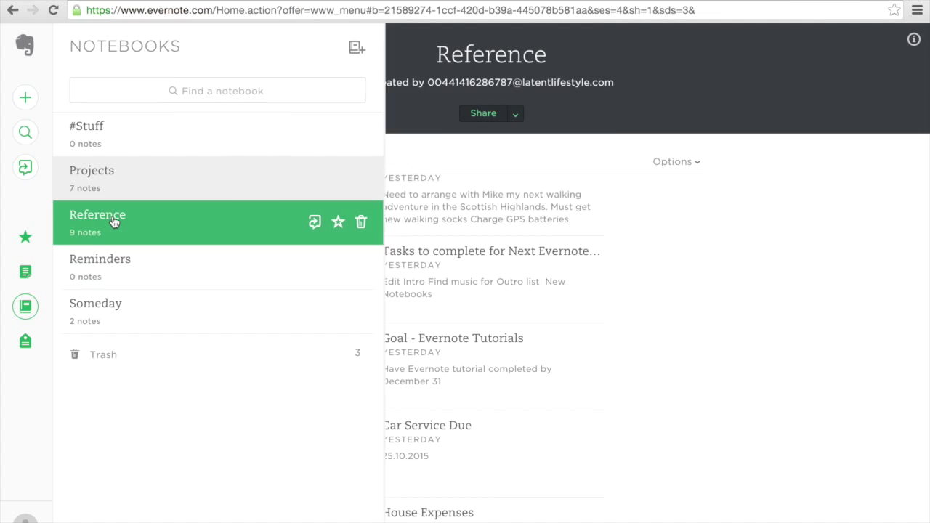
{"action": "scroll", "coordinate": [270, 405], "scroll_direction": "down", "scroll_amount": 4}
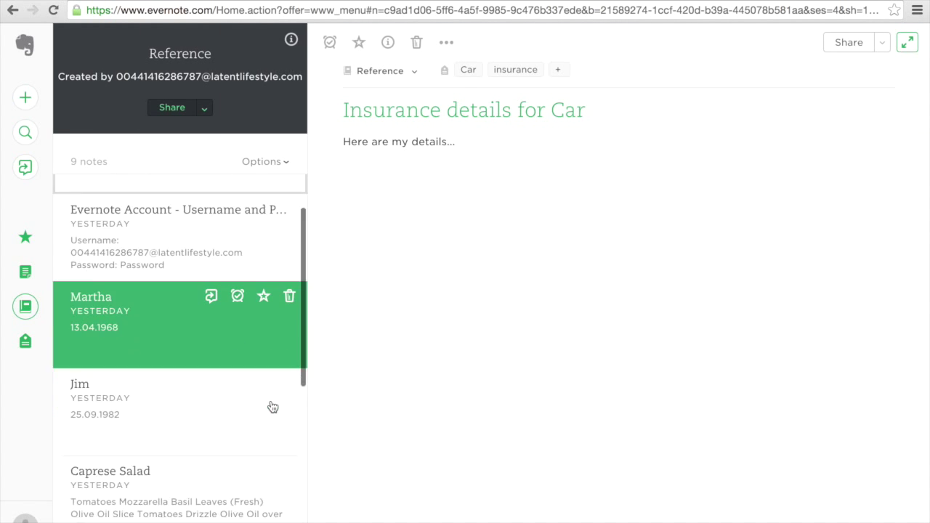
{"action": "scroll", "coordinate": [273, 407], "scroll_direction": "down", "scroll_amount": 3}
{"action": "scroll", "coordinate": [270, 407], "scroll_direction": "up", "scroll_amount": 8}
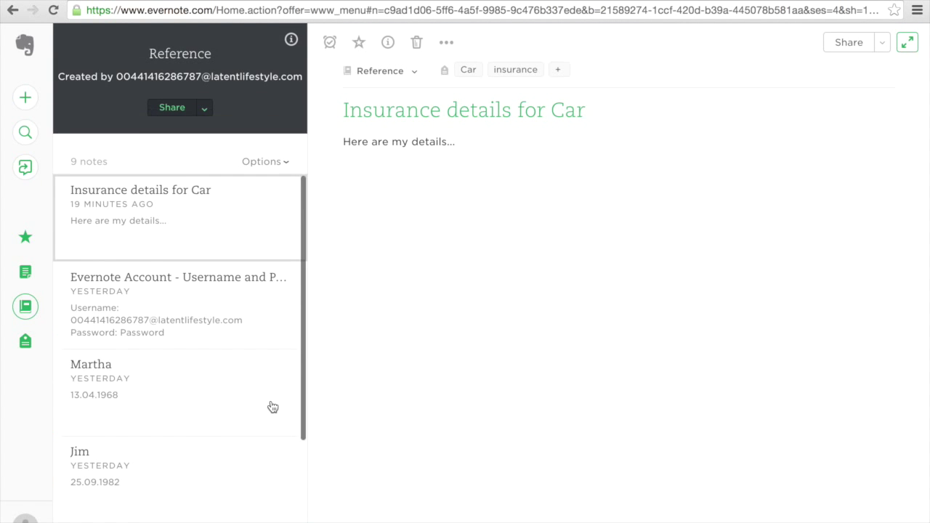
Open the Someday notebook from the notebooks list
{"action": "left_click", "coordinate": [25, 307]}
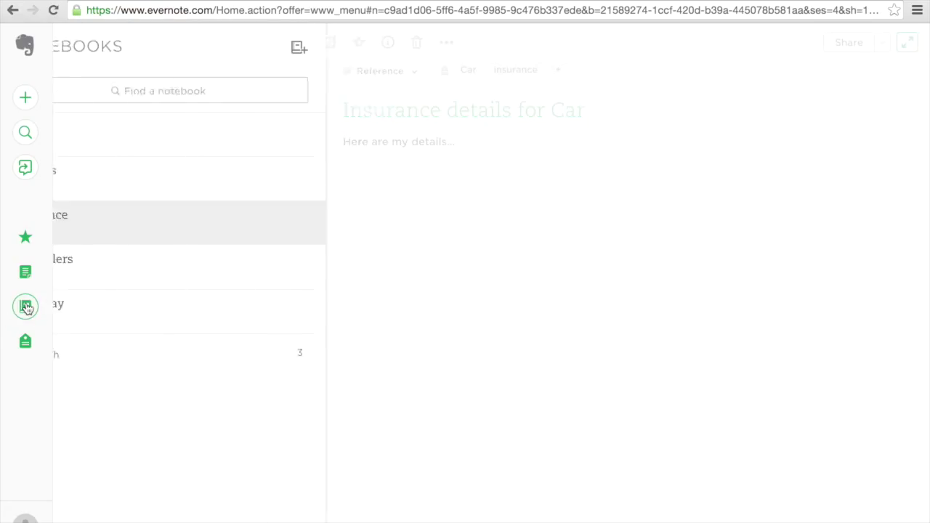
{"action": "mouse_move", "coordinate": [135, 216]}
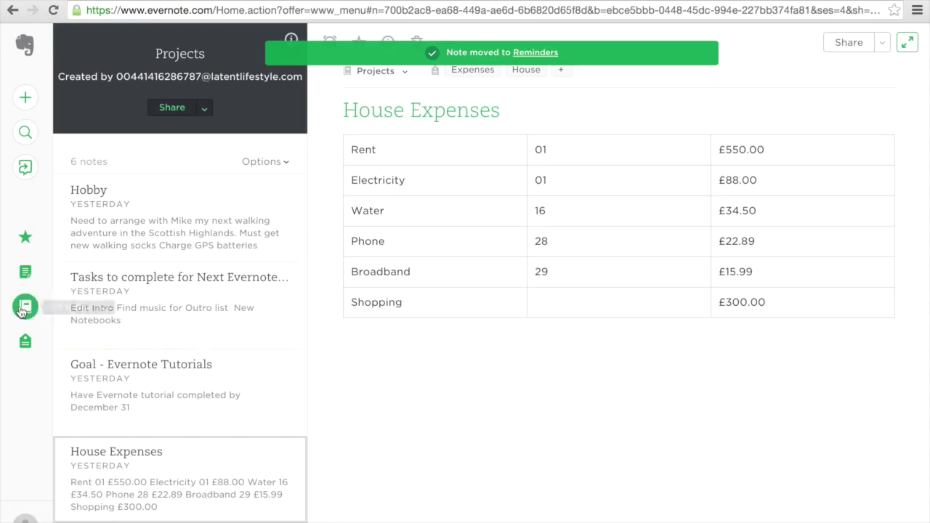
{"action": "left_click", "coordinate": [24, 308]}
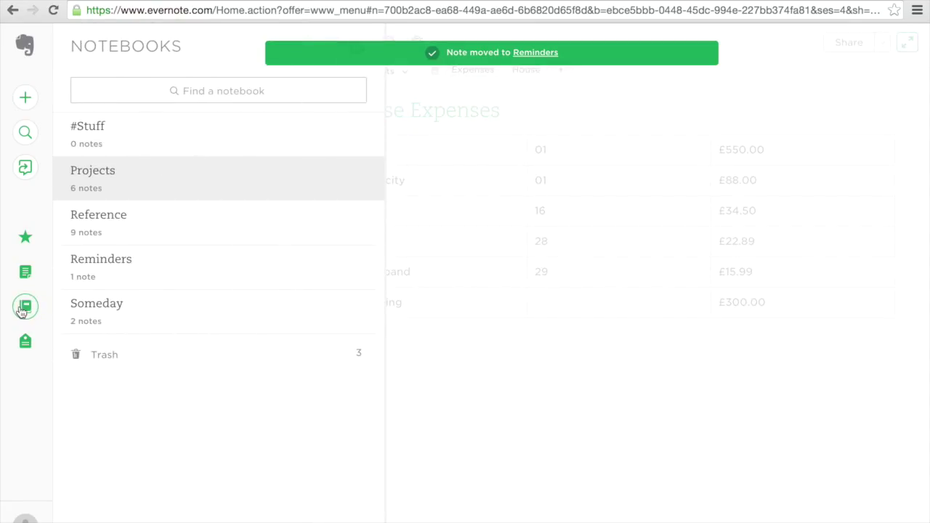
{"action": "mouse_move", "coordinate": [243, 276]}
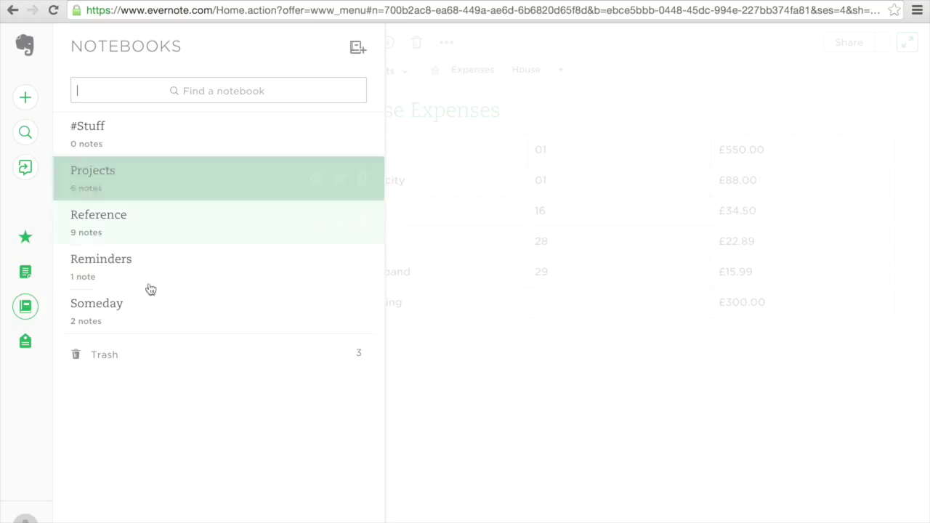
{"action": "left_click", "coordinate": [127, 315]}
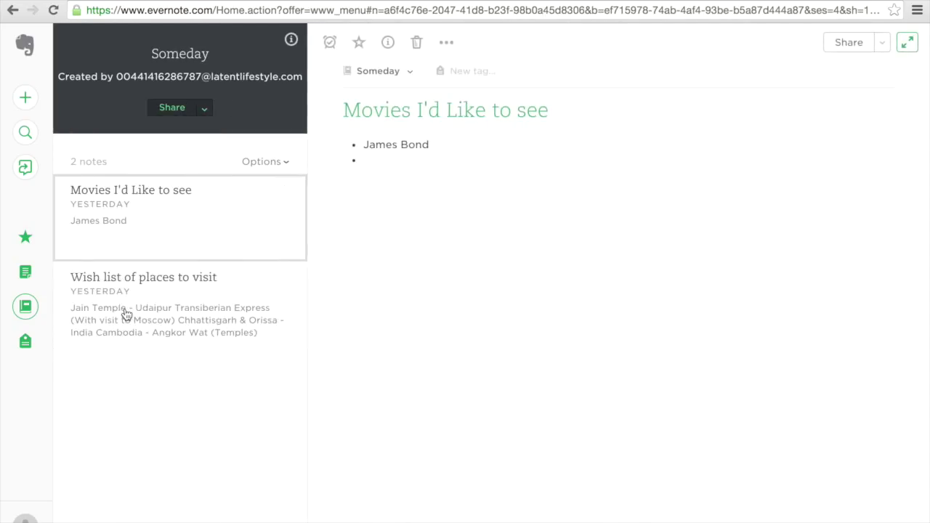
{"action": "left_click", "coordinate": [26, 311]}
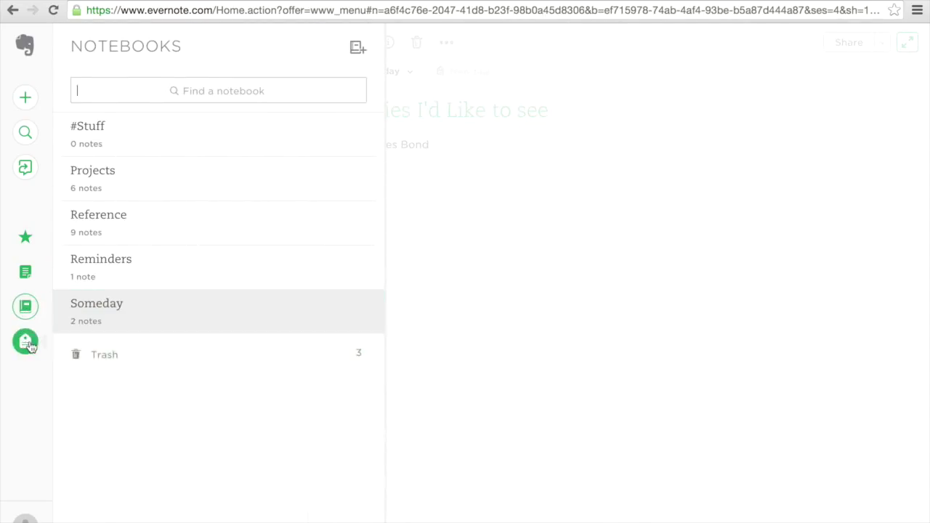
Filter to the Salad tag in the tag list to show the Caprese Salad recipe
{"action": "left_click", "coordinate": [27, 342]}
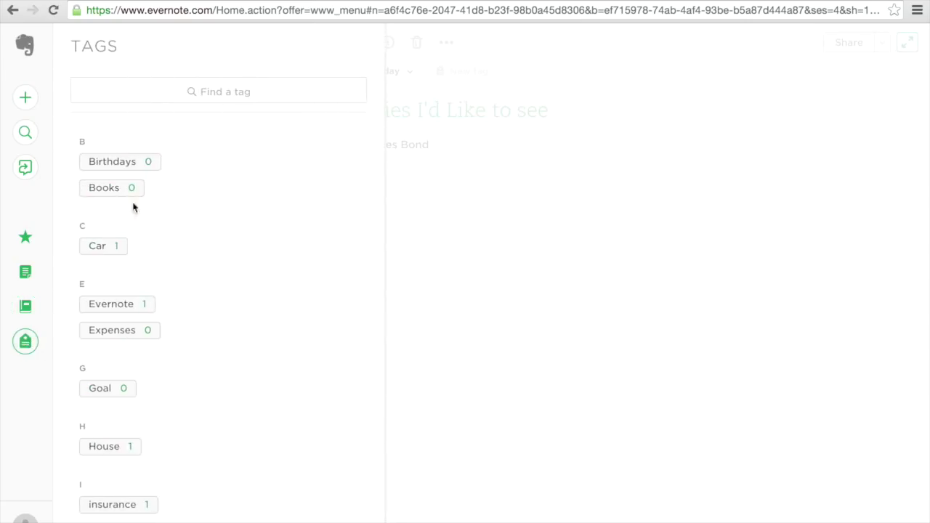
{"action": "scroll", "coordinate": [275, 311], "scroll_direction": "down", "scroll_amount": 10}
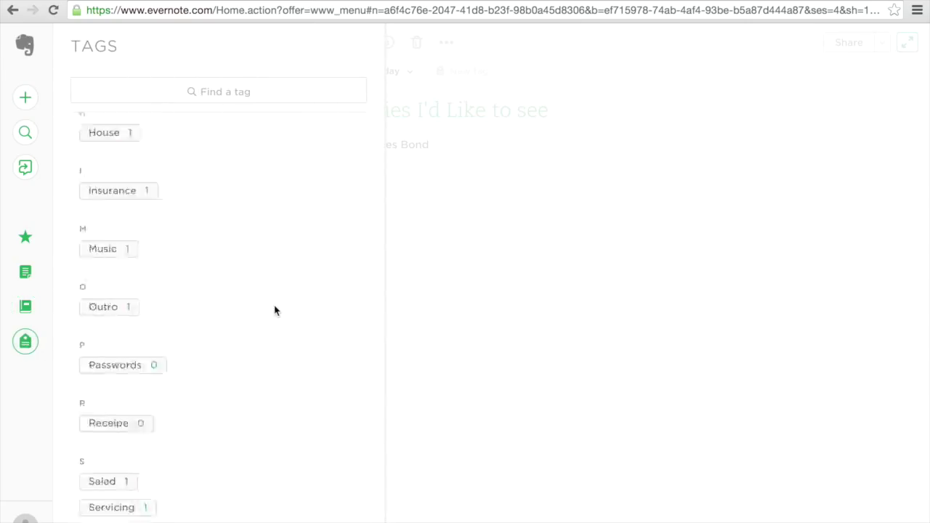
{"action": "left_click", "coordinate": [103, 340]}
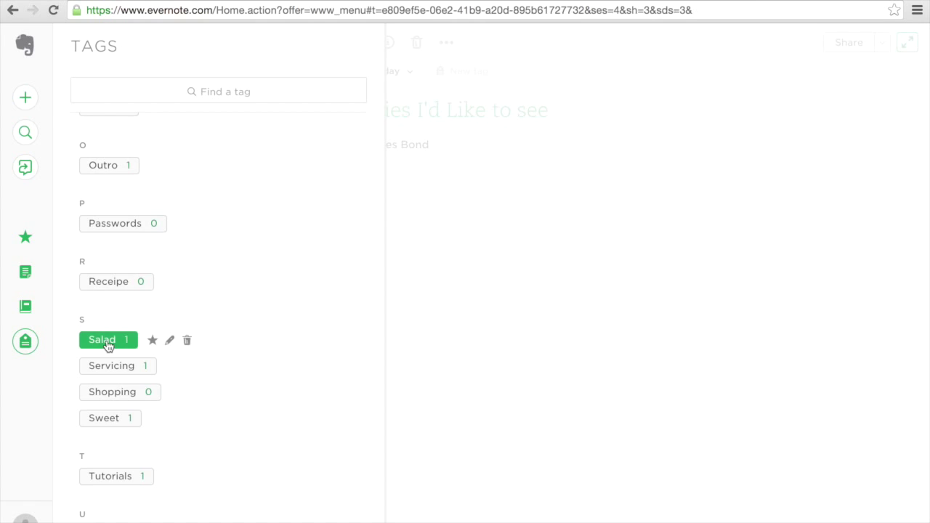